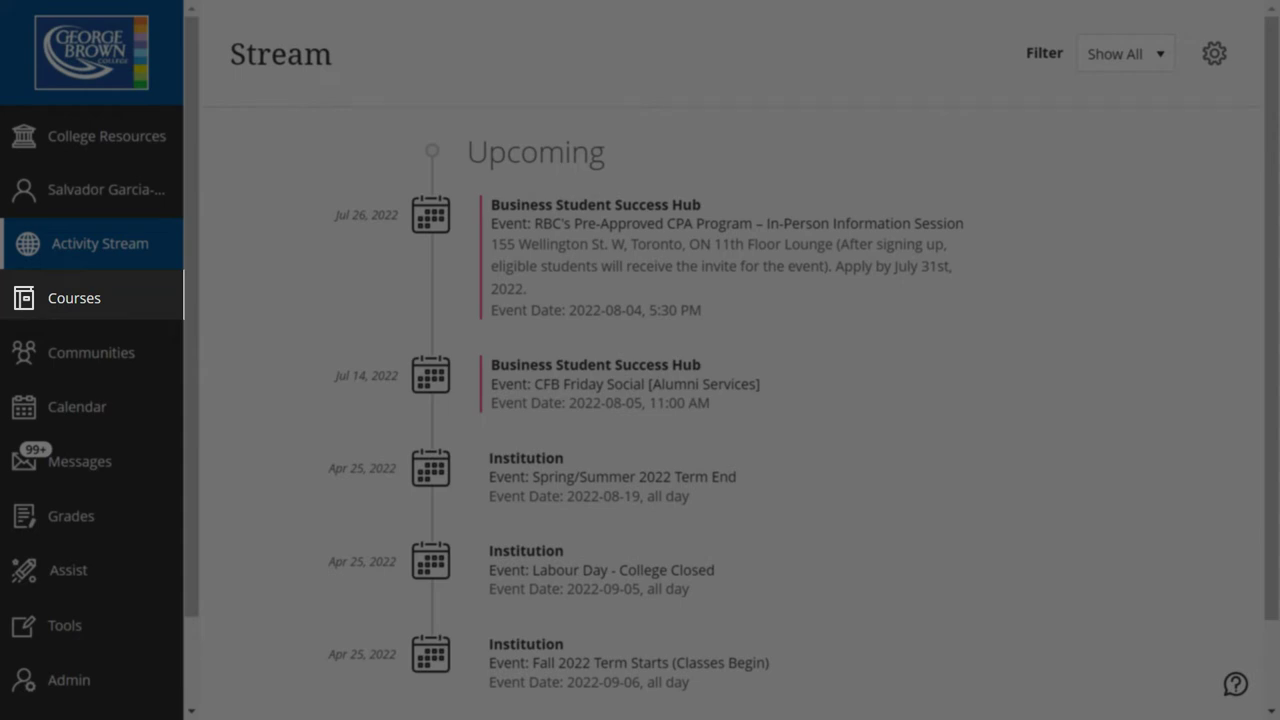
Step: Open the Blackboard Training course from the Courses list
{"action": "left_click", "coordinate": [78, 298]}
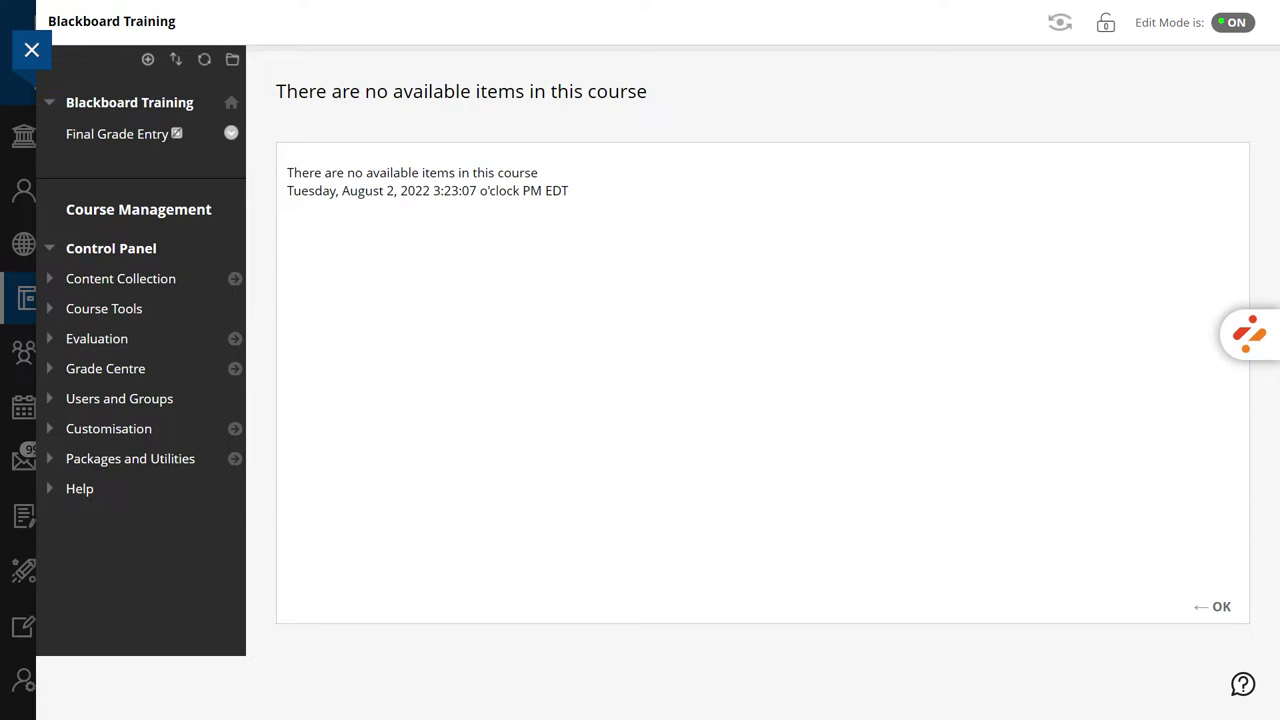
Step: Create a 'Course Home' content area in the course menu, available to users
{"action": "left_click", "coordinate": [148, 59]}
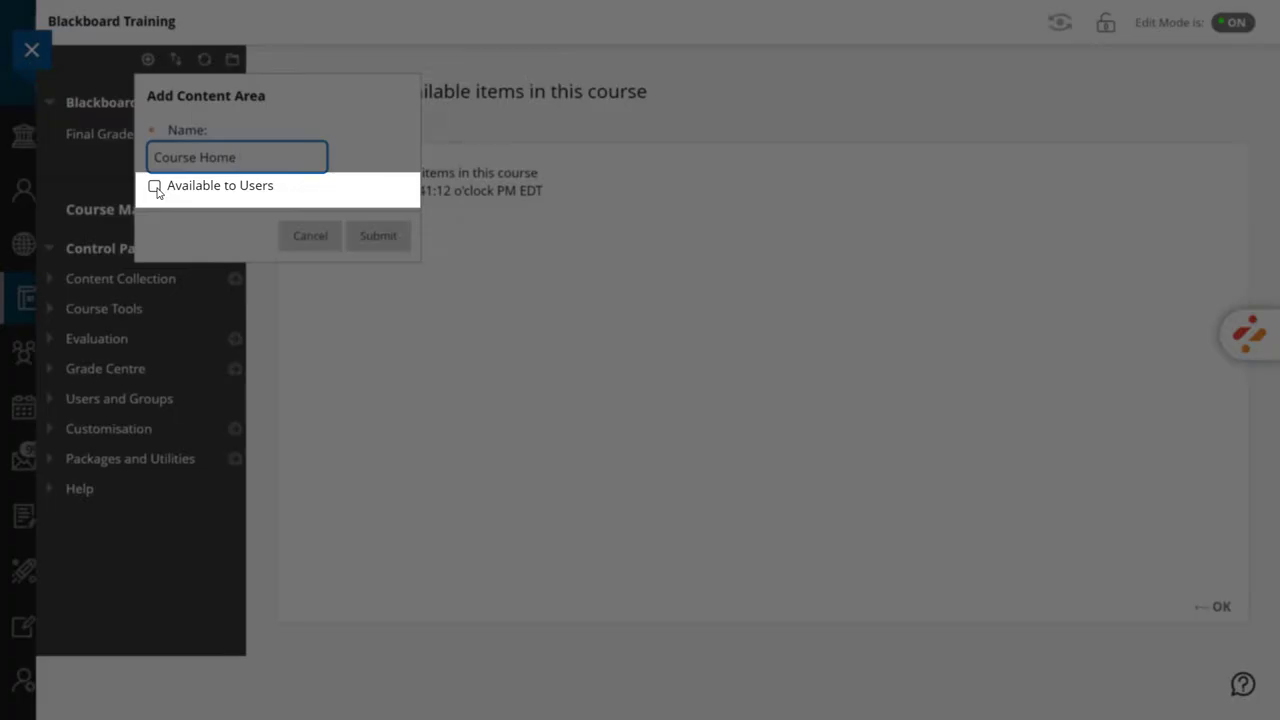
{"action": "left_click", "coordinate": [155, 187]}
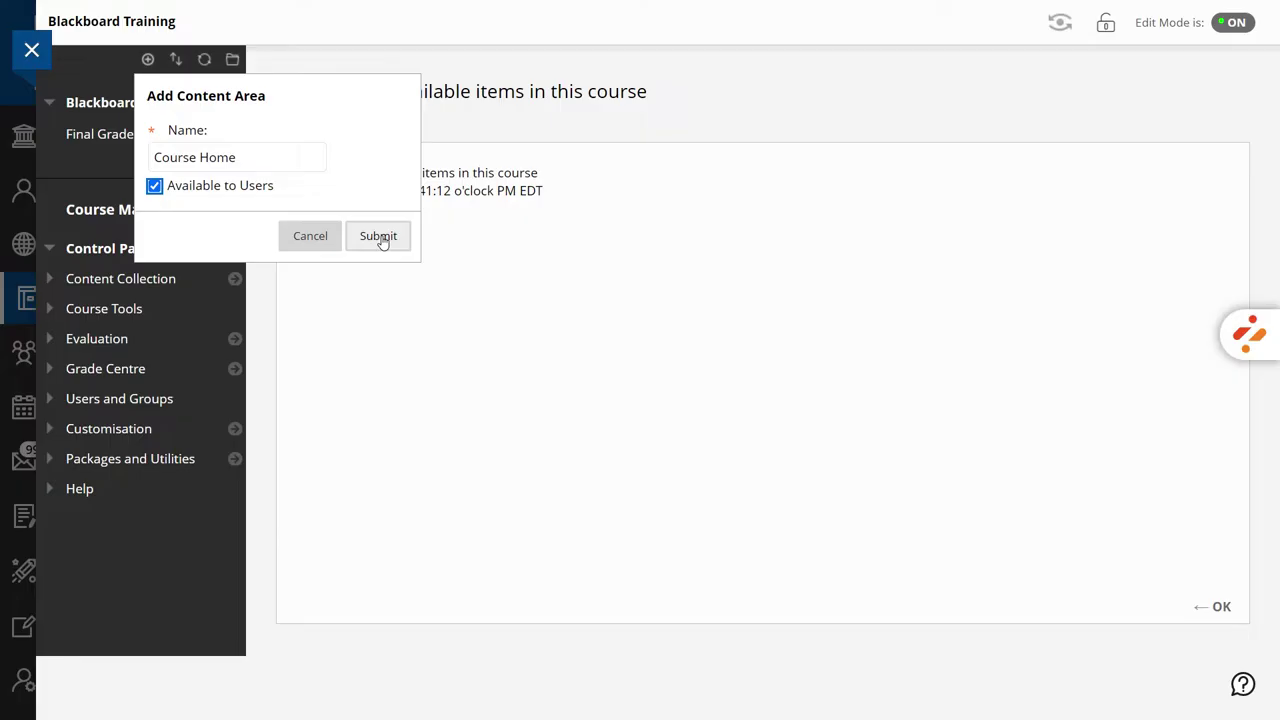
{"action": "left_click", "coordinate": [378, 236]}
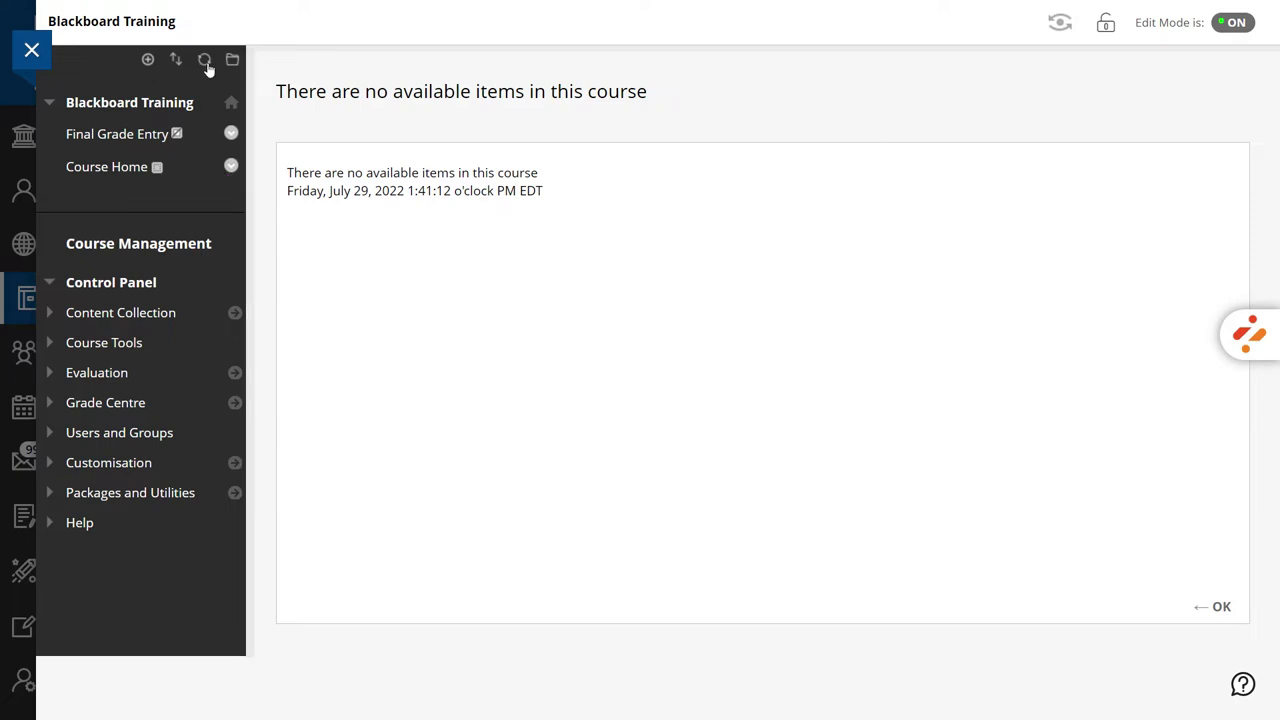
Step: Add a 'Weekly Materials' content area available to users
{"action": "left_click", "coordinate": [148, 59]}
{"action": "left_click", "coordinate": [160, 90]}
{"action": "type", "text": "Weekly Materials"}
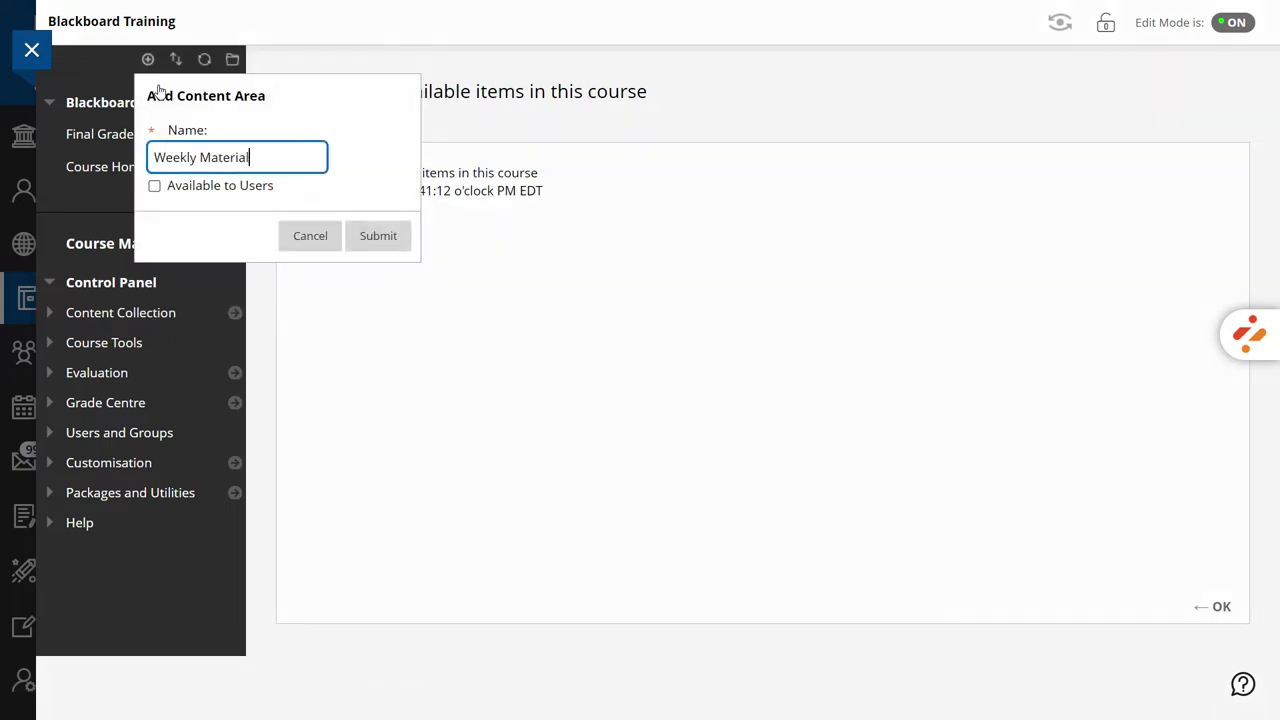
{"action": "left_click", "coordinate": [155, 190]}
{"action": "left_click", "coordinate": [353, 240]}
Step: Add an 'Assessments' content area available to users
{"action": "left_click", "coordinate": [148, 59]}
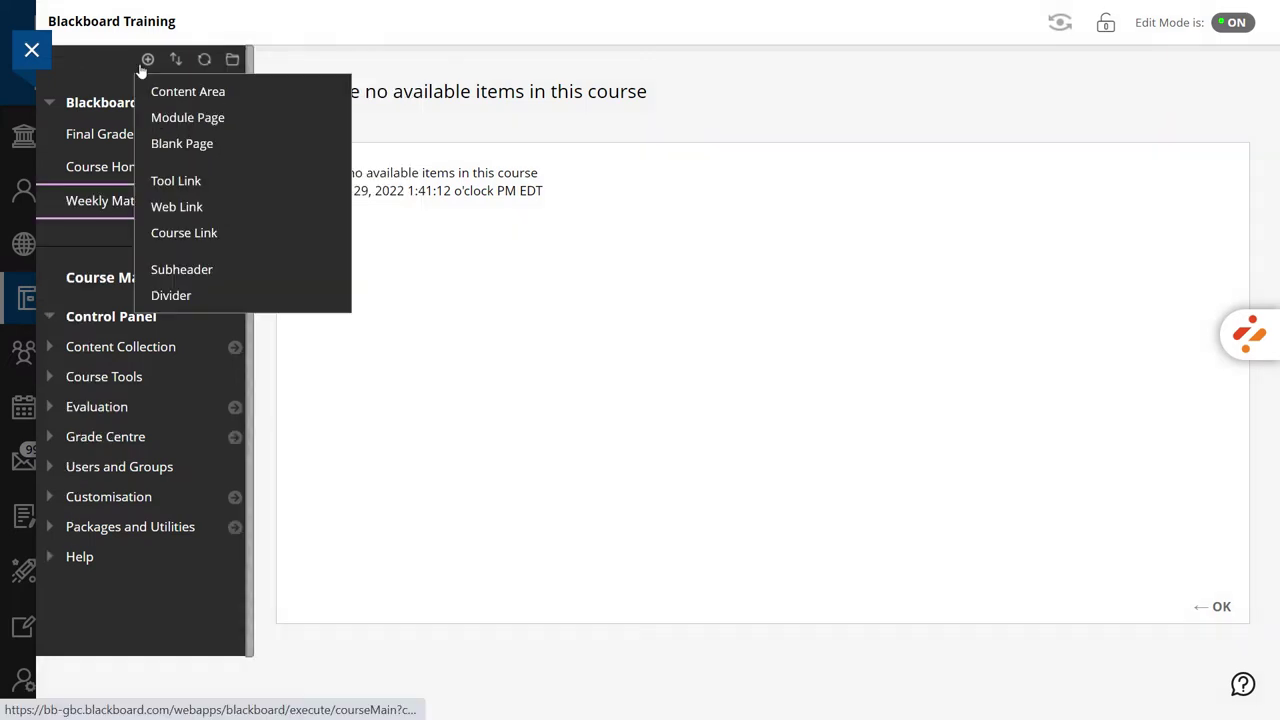
{"action": "left_click", "coordinate": [160, 90]}
{"action": "type", "text": "Assessments"}
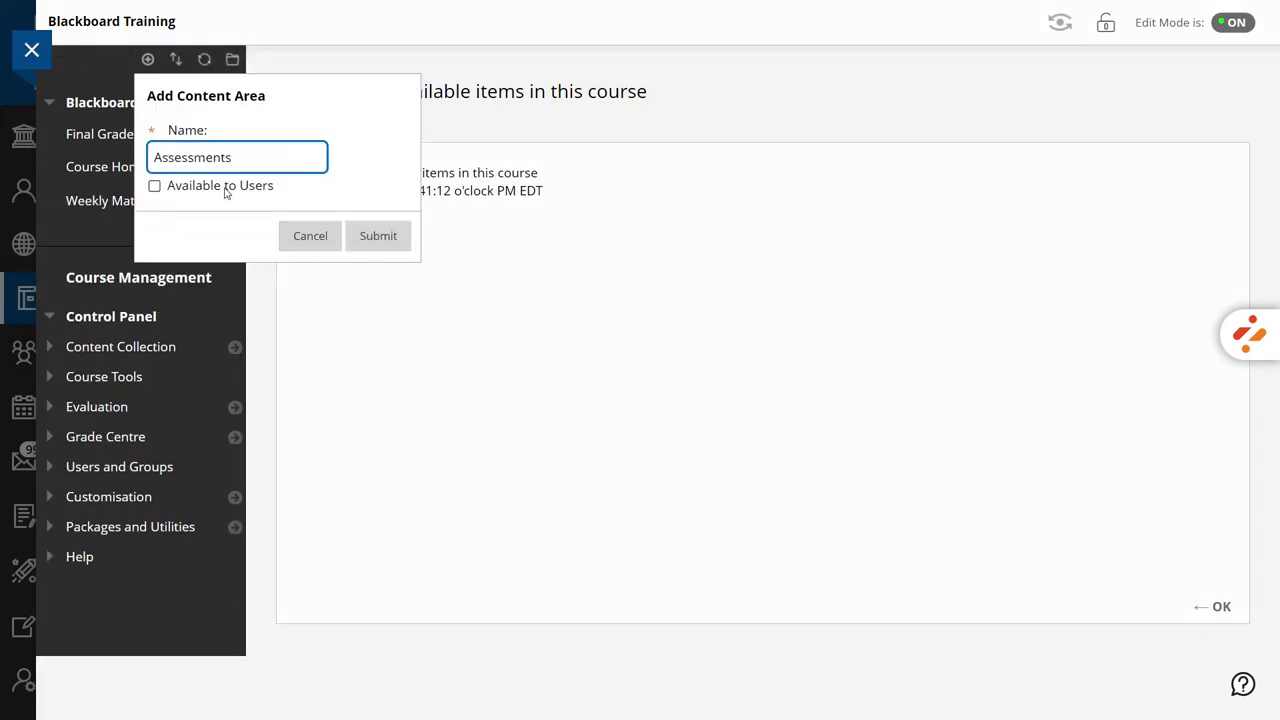
{"action": "left_click", "coordinate": [226, 190]}
{"action": "left_click", "coordinate": [366, 238]}
Step: Add a 'Resources' content area available to users
{"action": "left_click", "coordinate": [148, 59]}
{"action": "left_click", "coordinate": [160, 90]}
{"action": "type", "text": "R"}
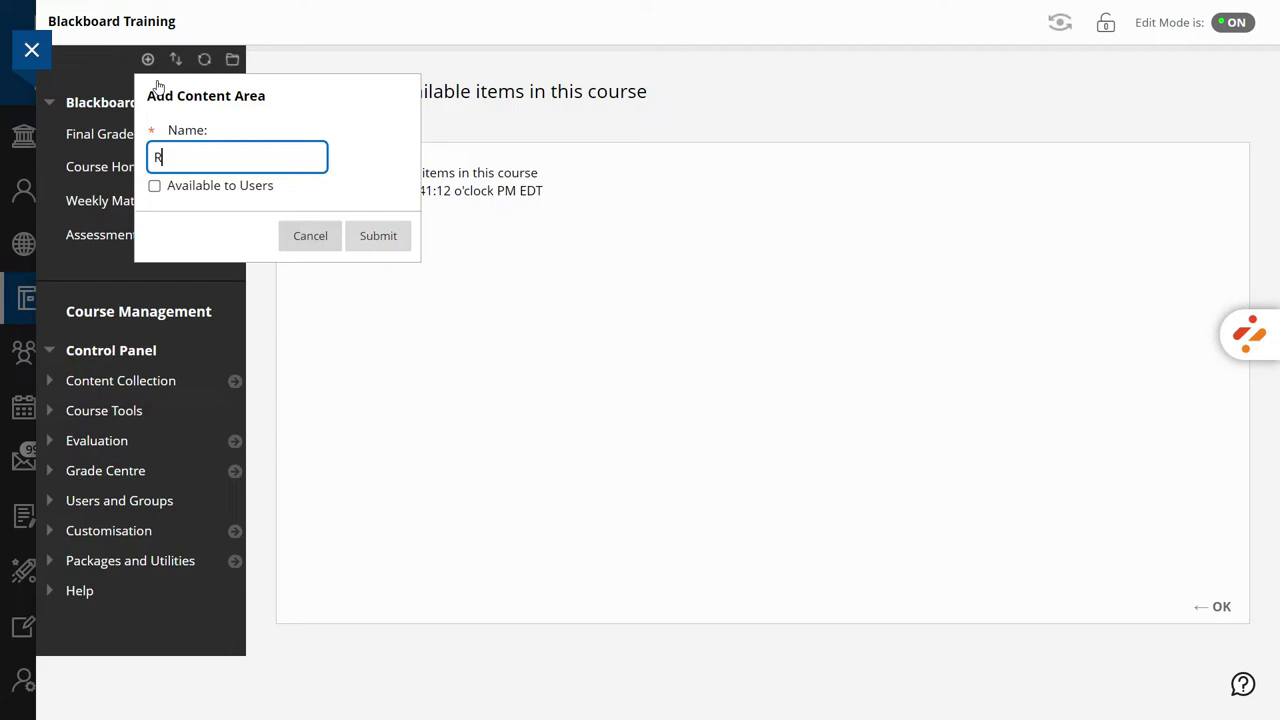
{"action": "type", "text": "esources"}
{"action": "left_click", "coordinate": [154, 187]}
{"action": "left_click", "coordinate": [378, 236]}
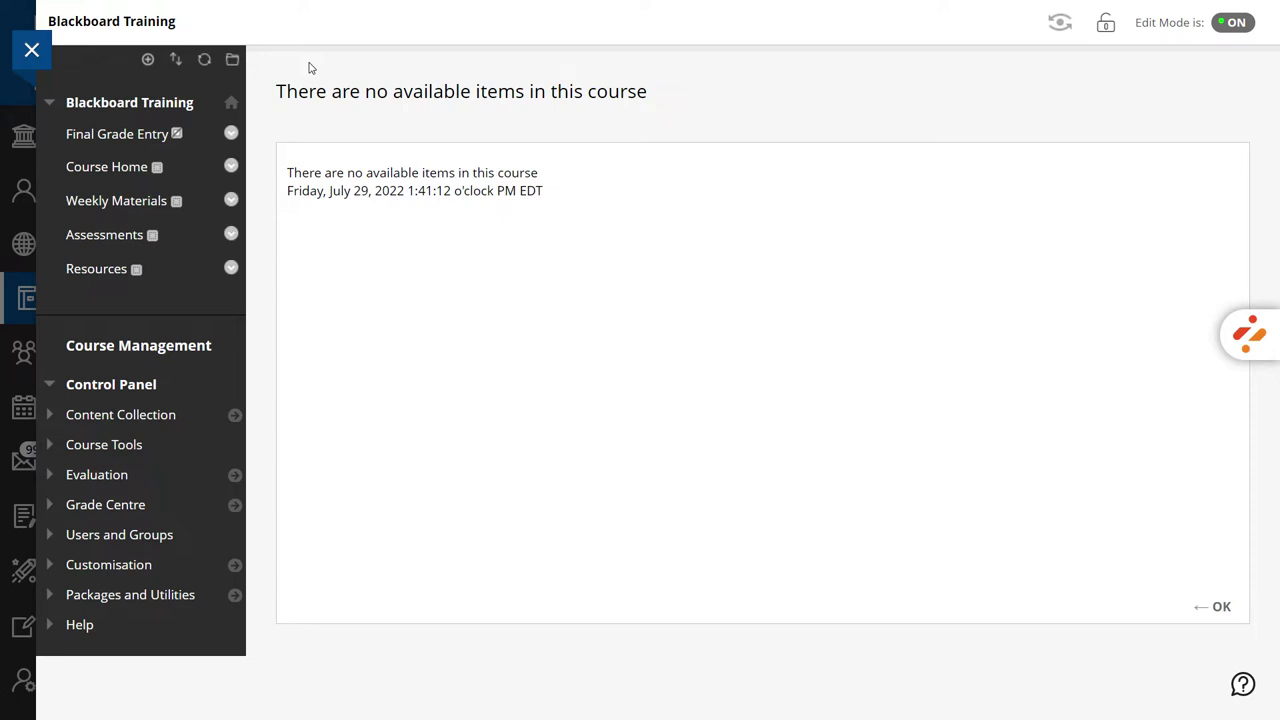
Step: Add an 'Announcements' tool link of type Announcements, available to users
{"action": "left_click", "coordinate": [148, 59]}
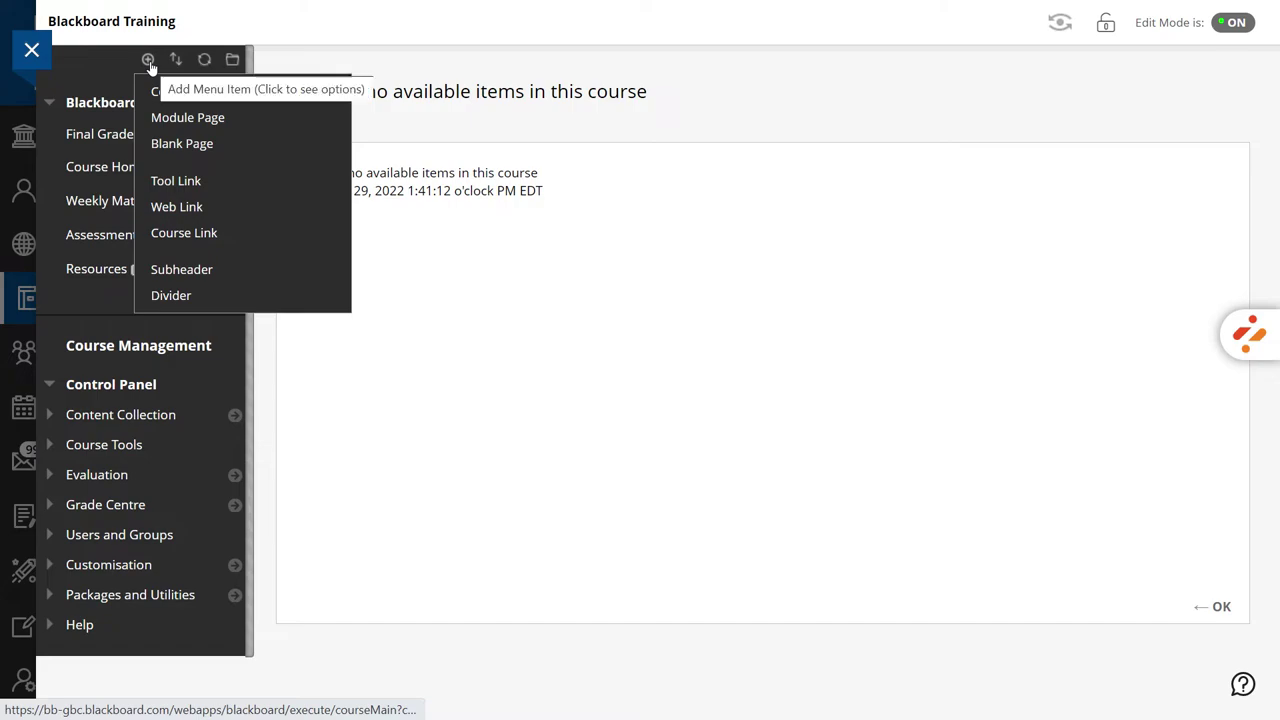
{"action": "left_click", "coordinate": [148, 59]}
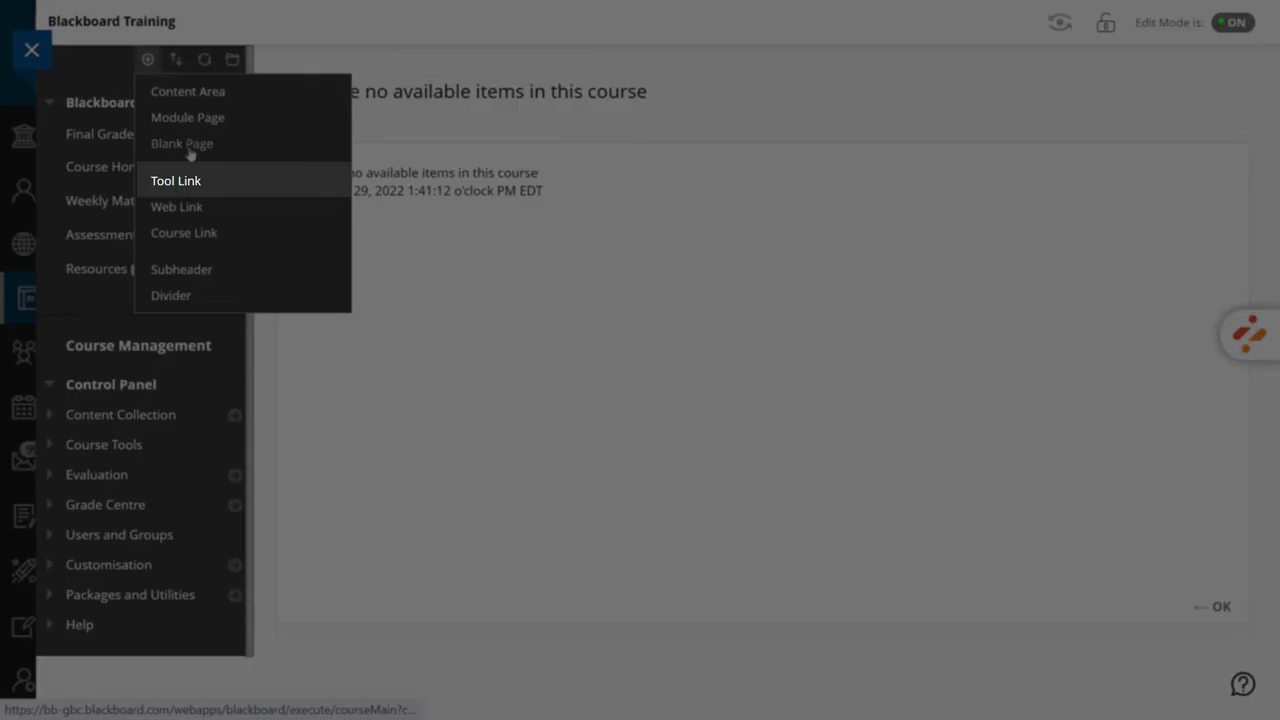
{"action": "left_click", "coordinate": [189, 176]}
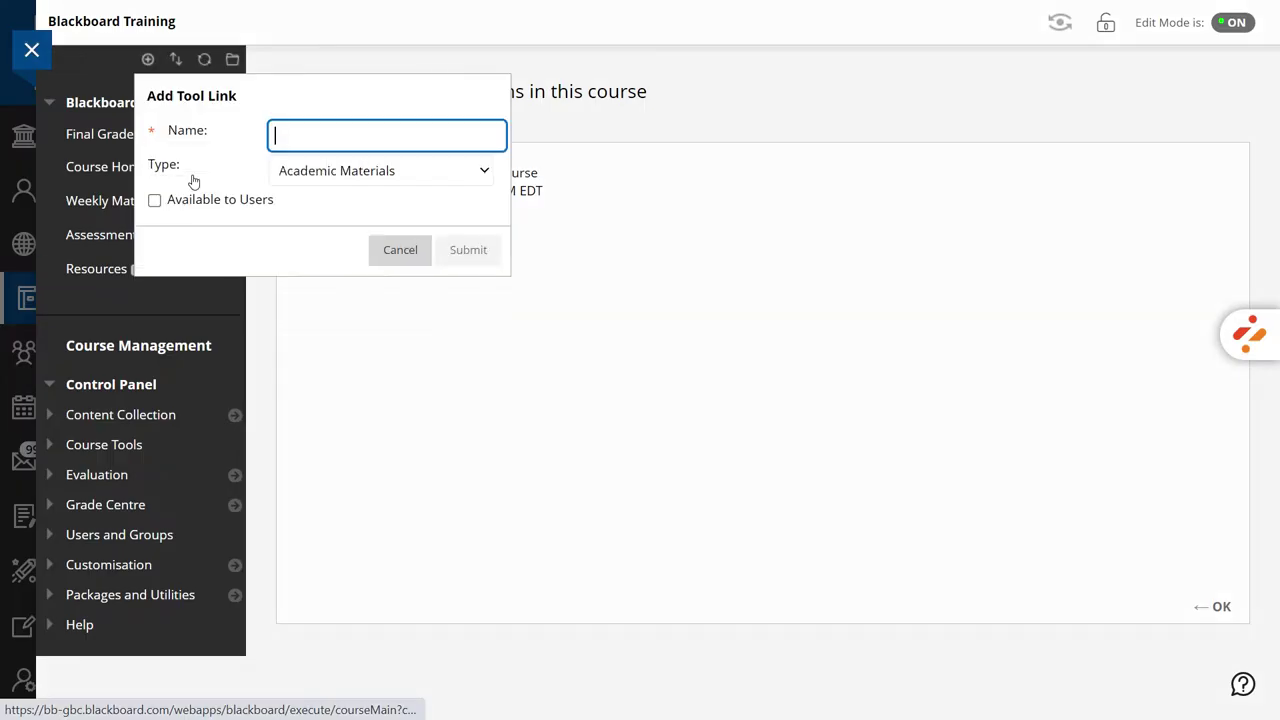
{"action": "left_click", "coordinate": [323, 141]}
{"action": "type", "text": "Announcements"}
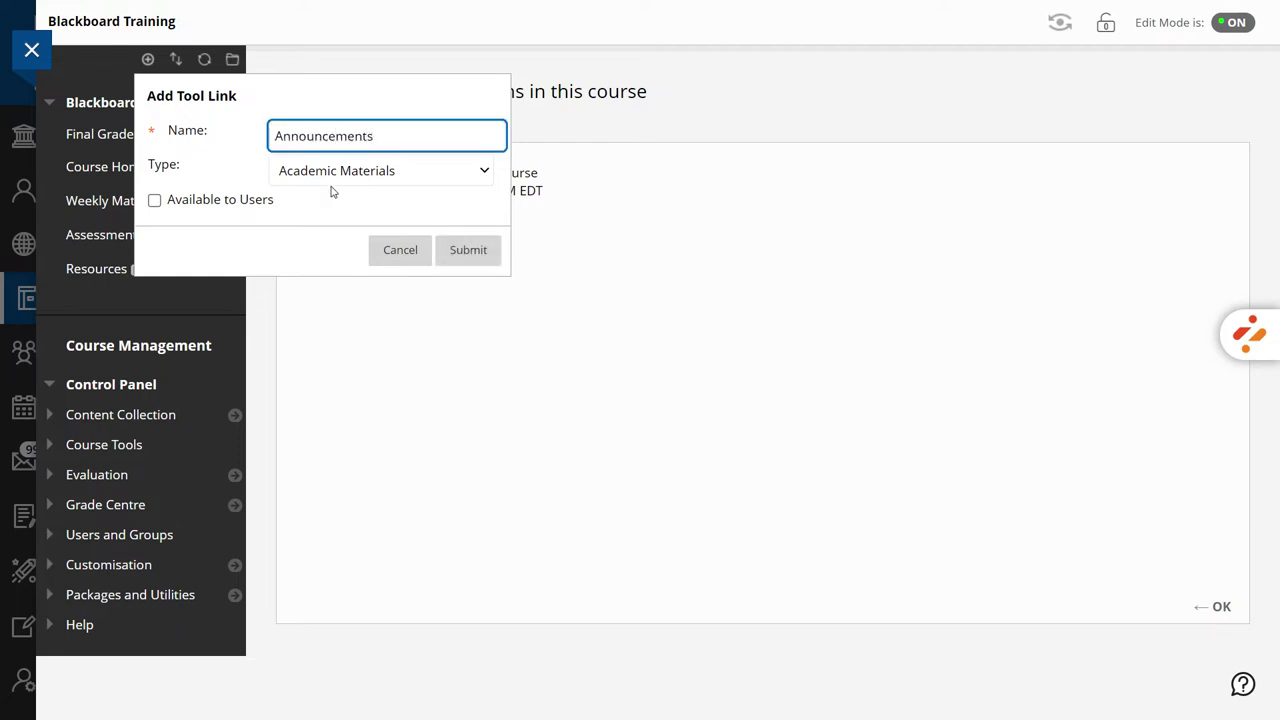
{"action": "left_click", "coordinate": [336, 171]}
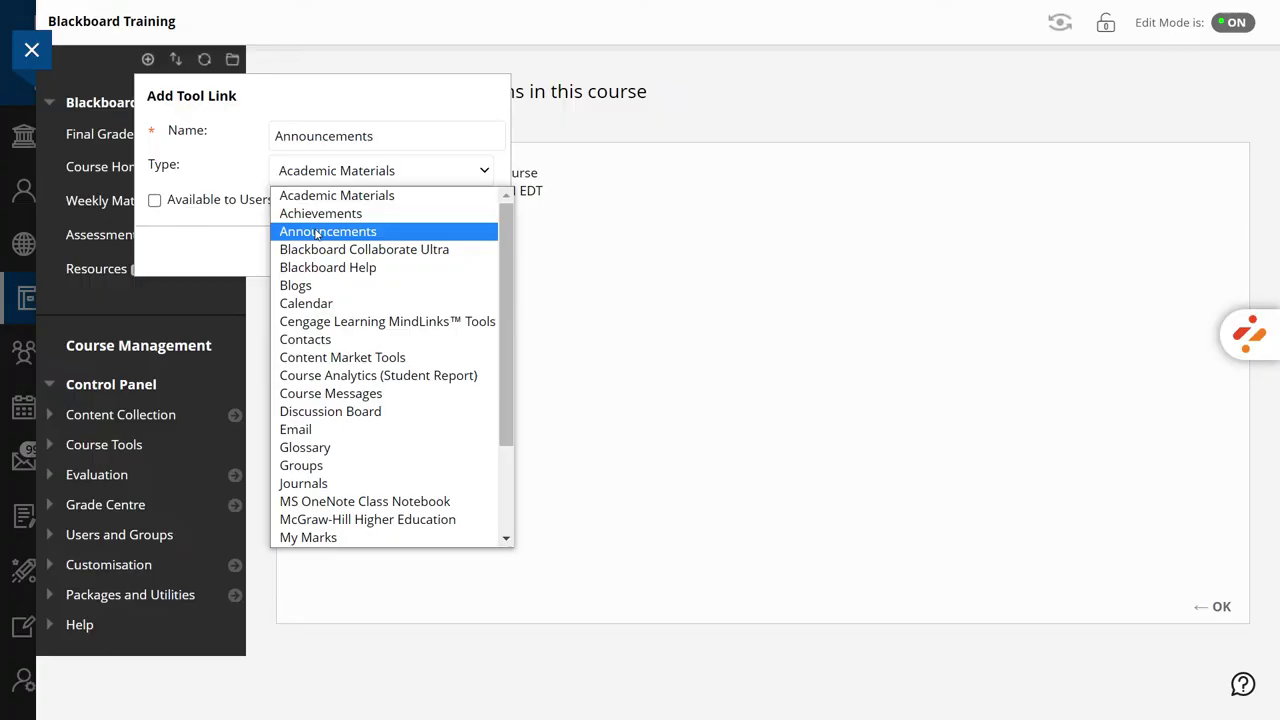
{"action": "left_click", "coordinate": [319, 233]}
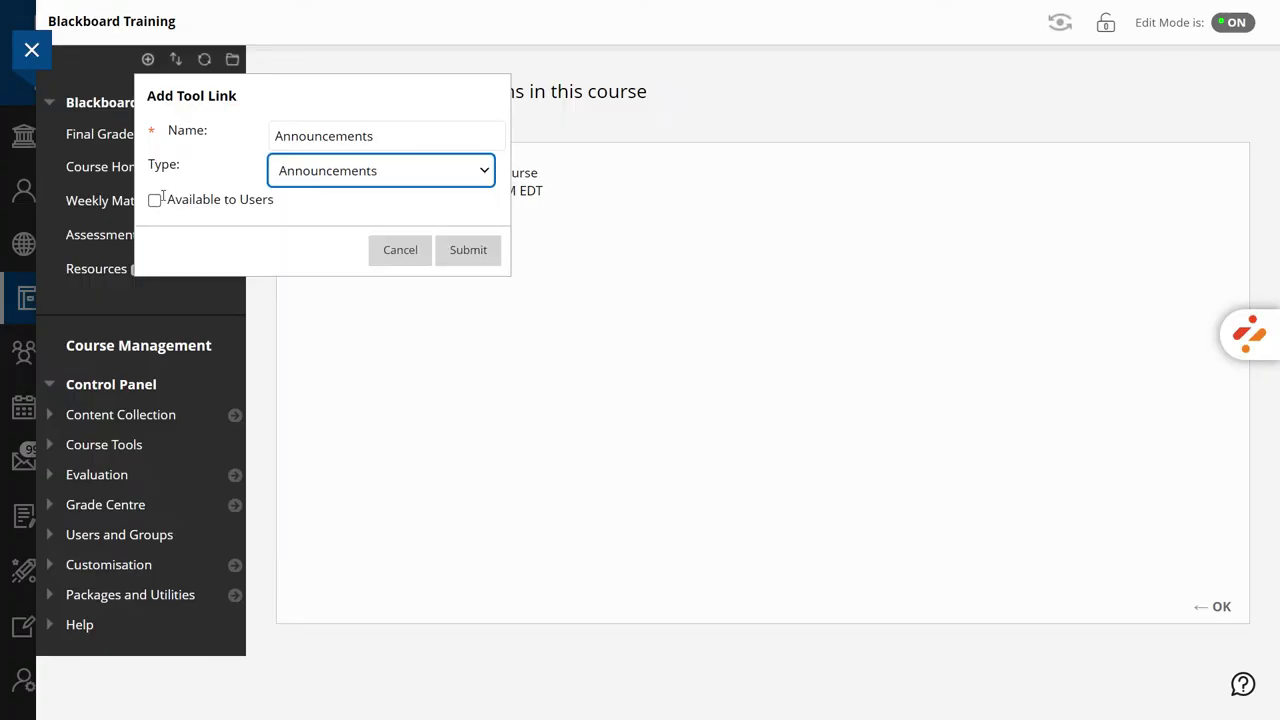
{"action": "left_click", "coordinate": [155, 200]}
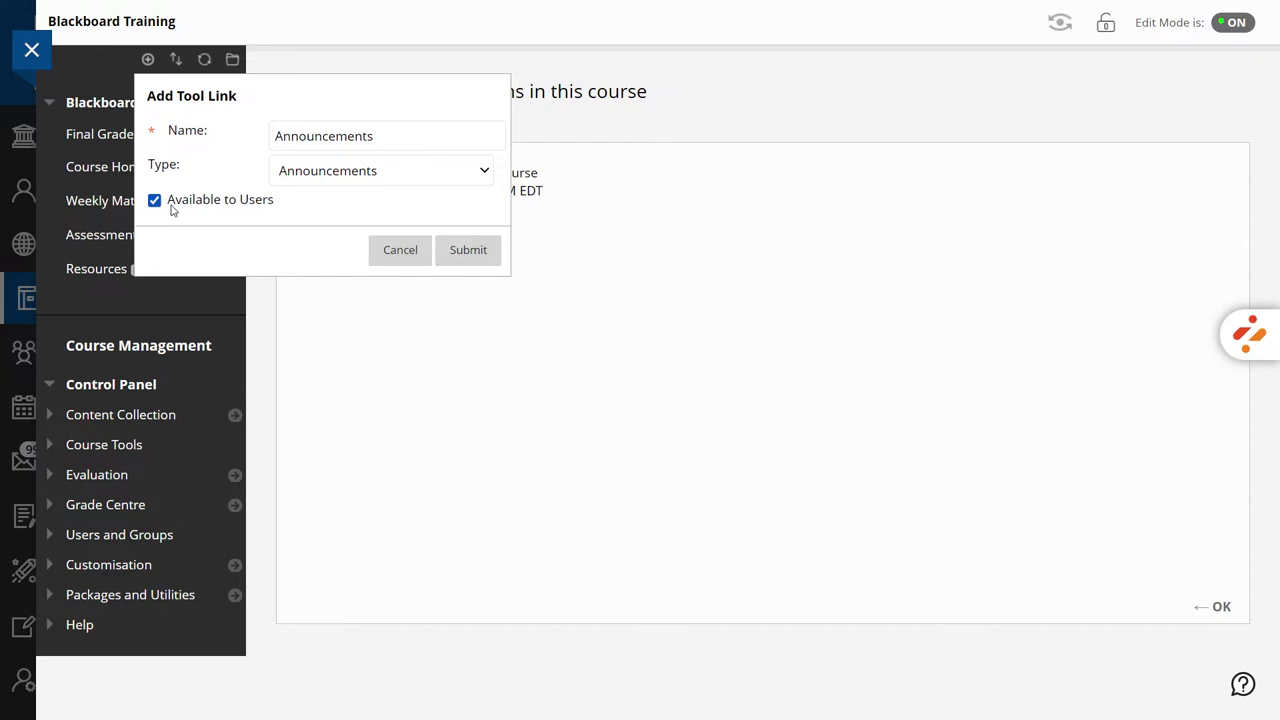
{"action": "left_click", "coordinate": [468, 250]}
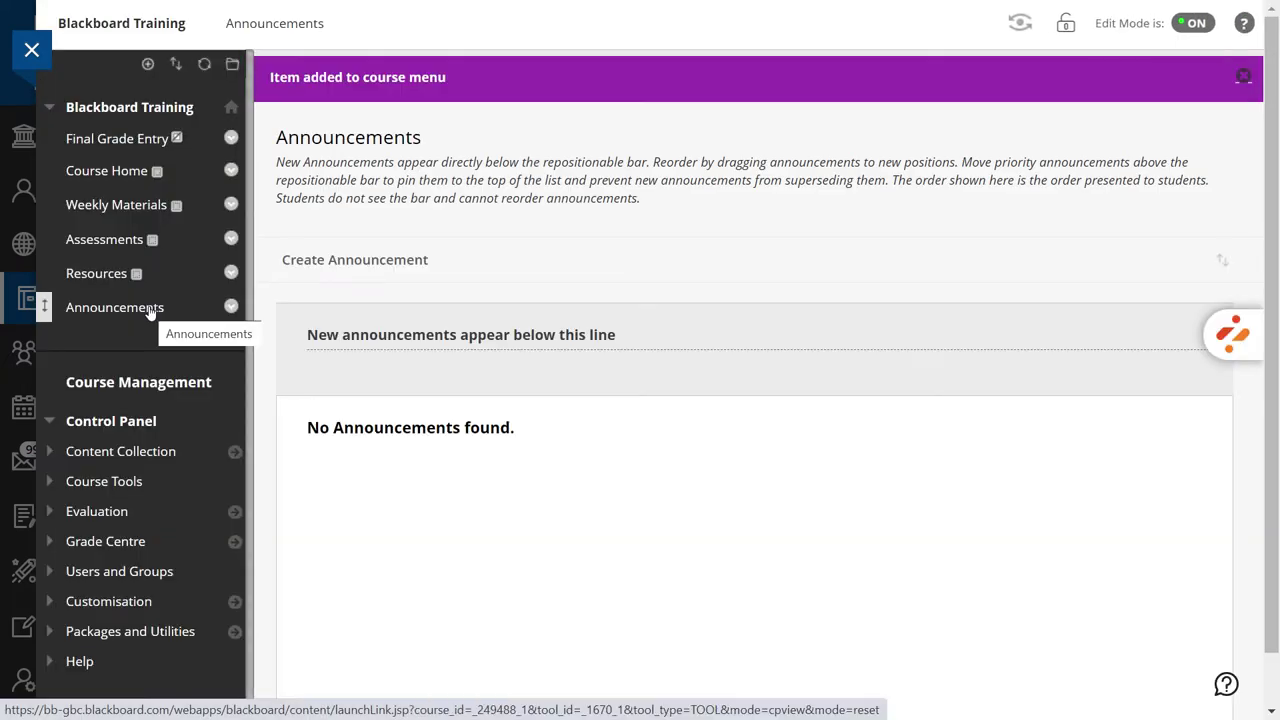
Step: Add a 'My Grades' tool link using the My Marks tool, available to users
{"action": "left_click", "coordinate": [148, 64]}
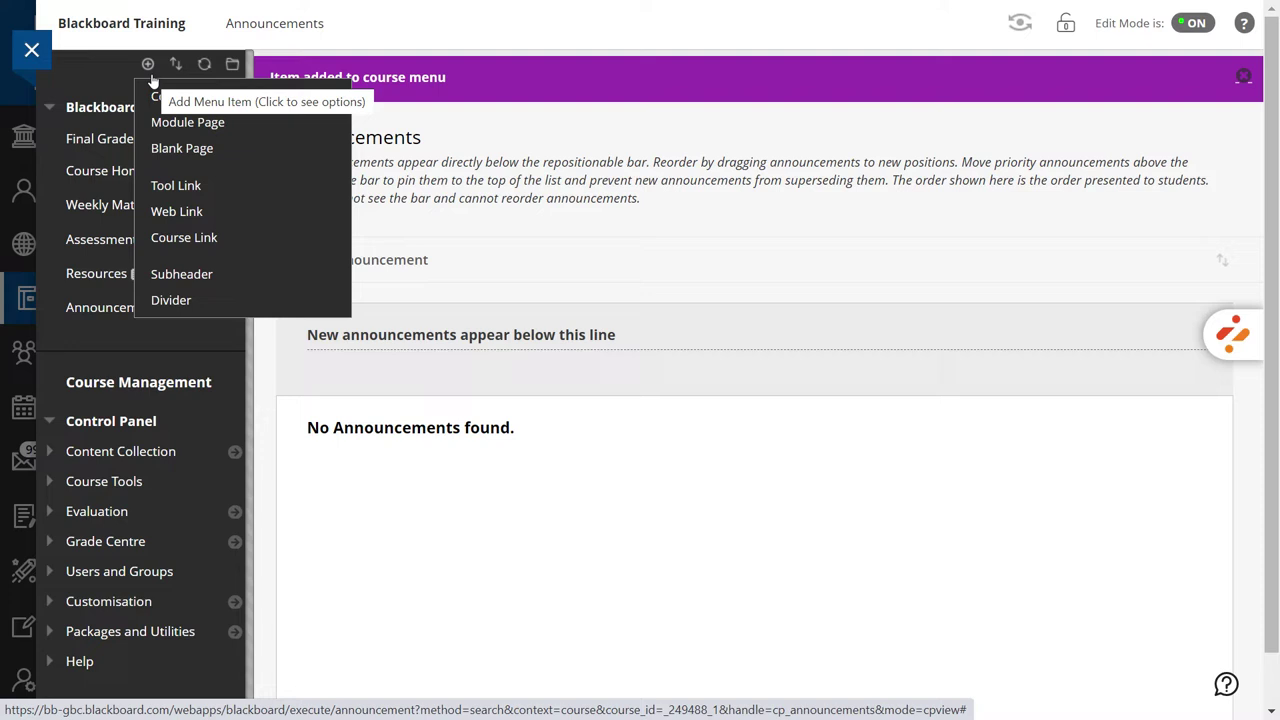
{"action": "left_click", "coordinate": [177, 185]}
{"action": "left_click", "coordinate": [342, 178]}
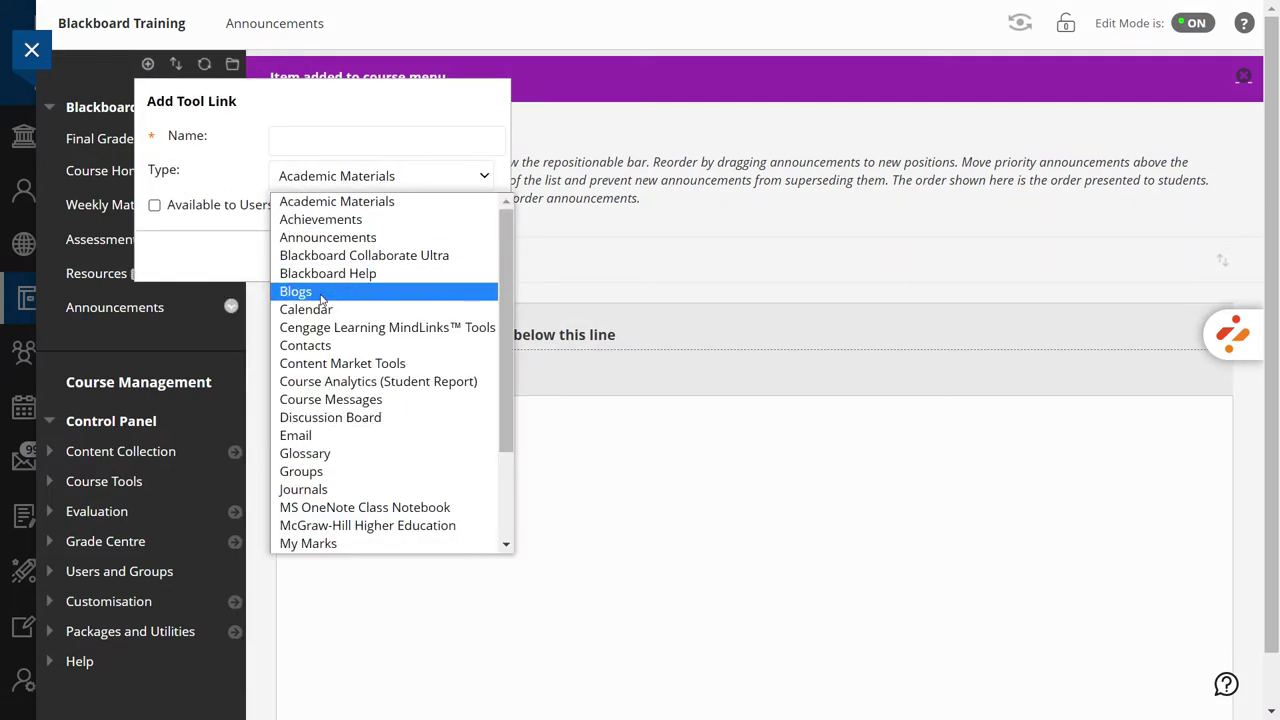
{"action": "scroll", "coordinate": [322, 360], "scroll_direction": "down", "scroll_amount": 3}
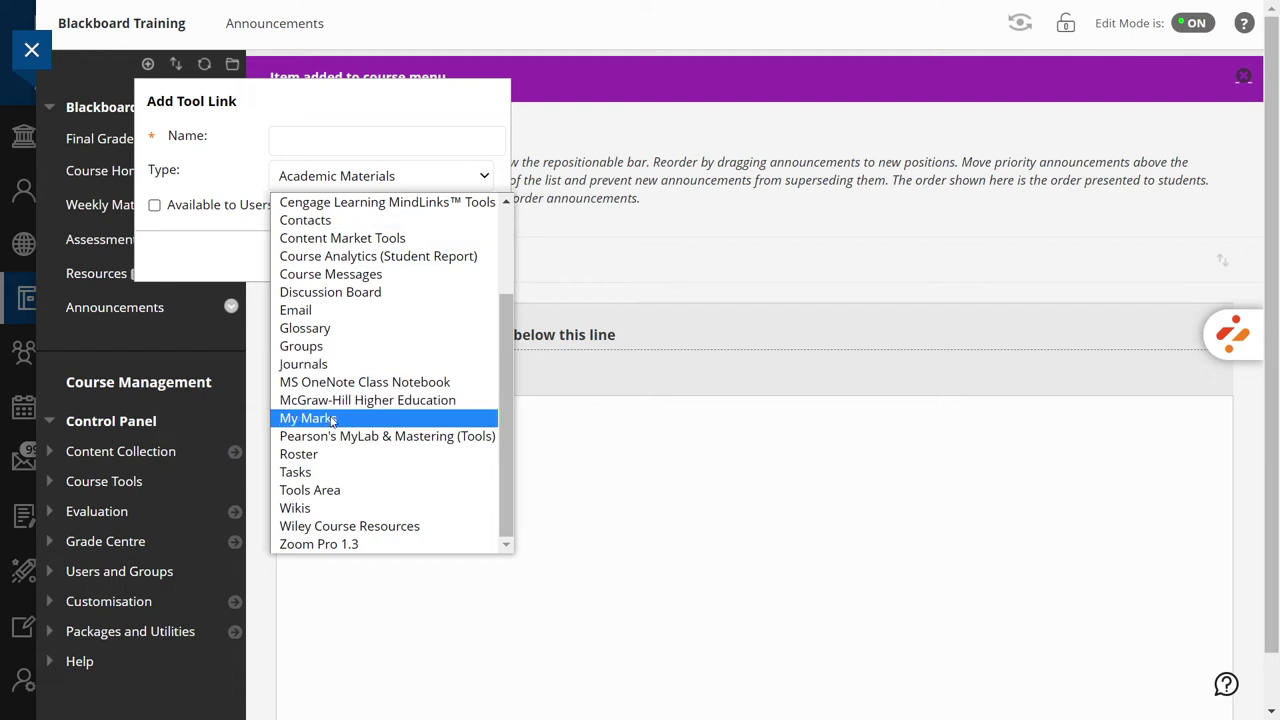
{"action": "left_click", "coordinate": [334, 423]}
{"action": "left_click", "coordinate": [335, 146]}
{"action": "type", "text": "My "}
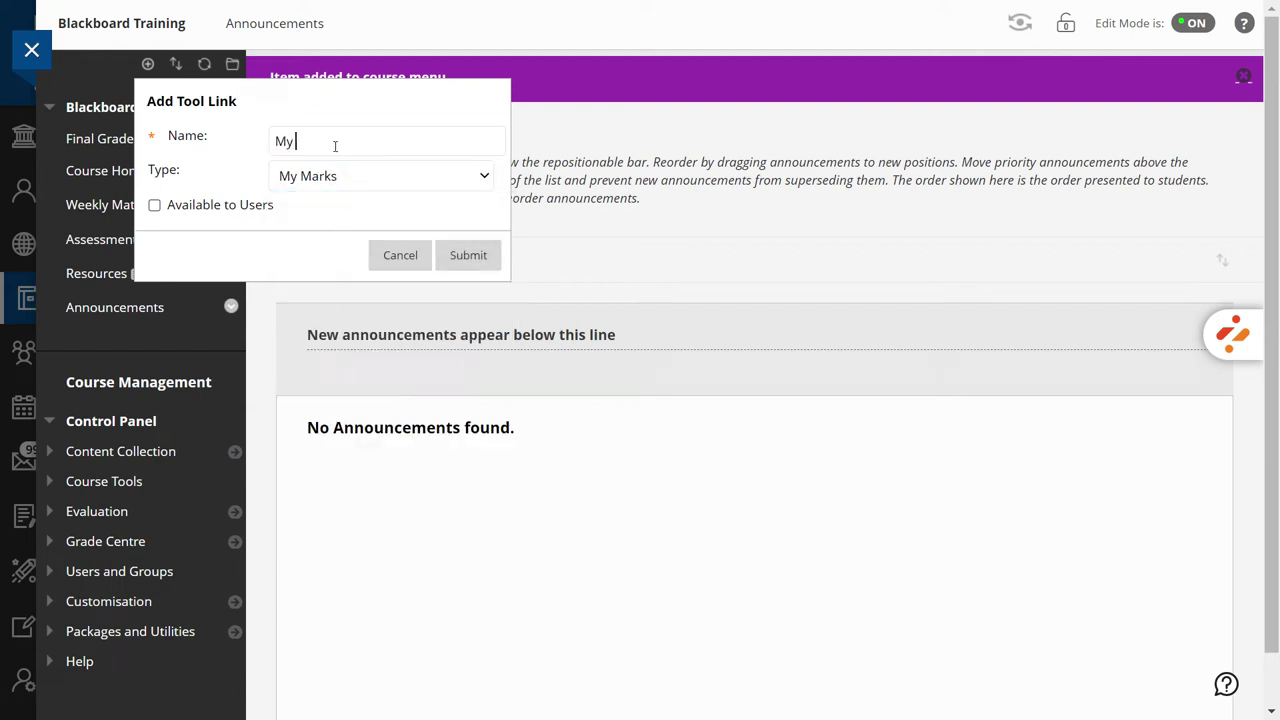
{"action": "type", "text": "Grades"}
{"action": "left_click", "coordinate": [154, 205]}
{"action": "left_click", "coordinate": [460, 253]}
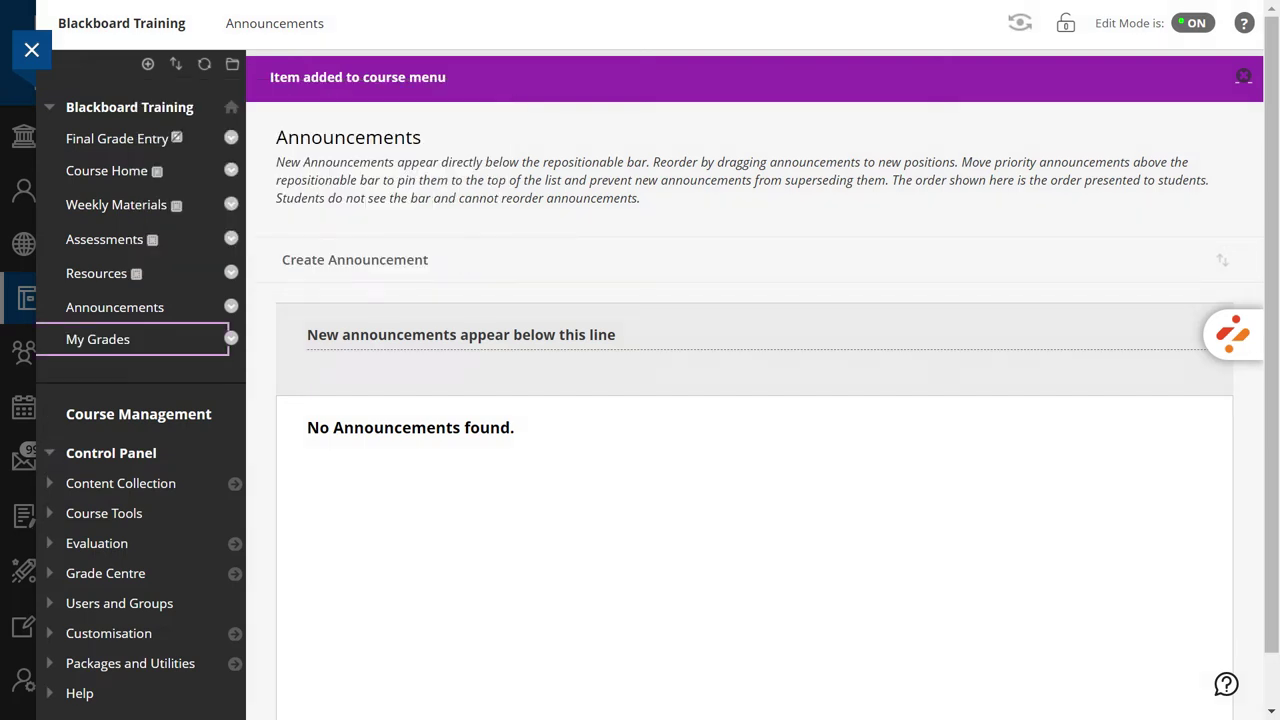
Step: Add an 'Email' tool link of type Email, available to users
{"action": "left_click", "coordinate": [147, 64]}
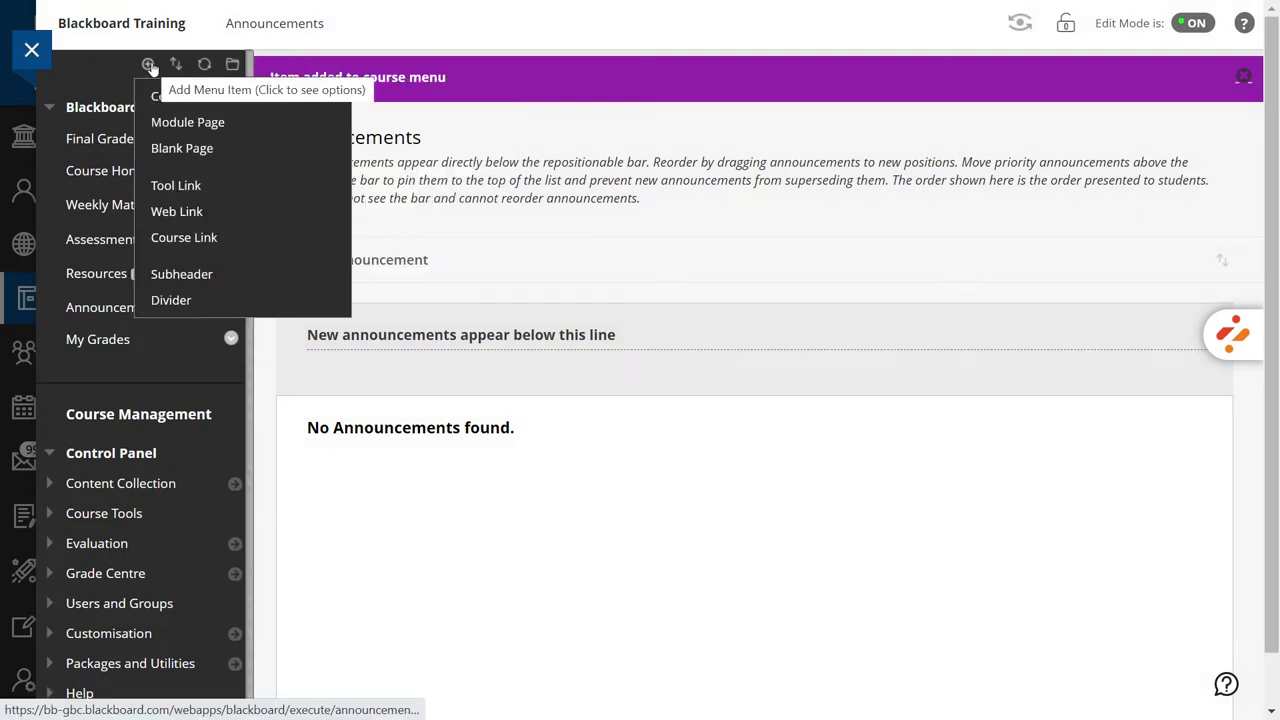
{"action": "left_click", "coordinate": [175, 183]}
{"action": "left_click", "coordinate": [337, 408]}
{"action": "left_click", "coordinate": [323, 141]}
{"action": "type", "text": "Email"}
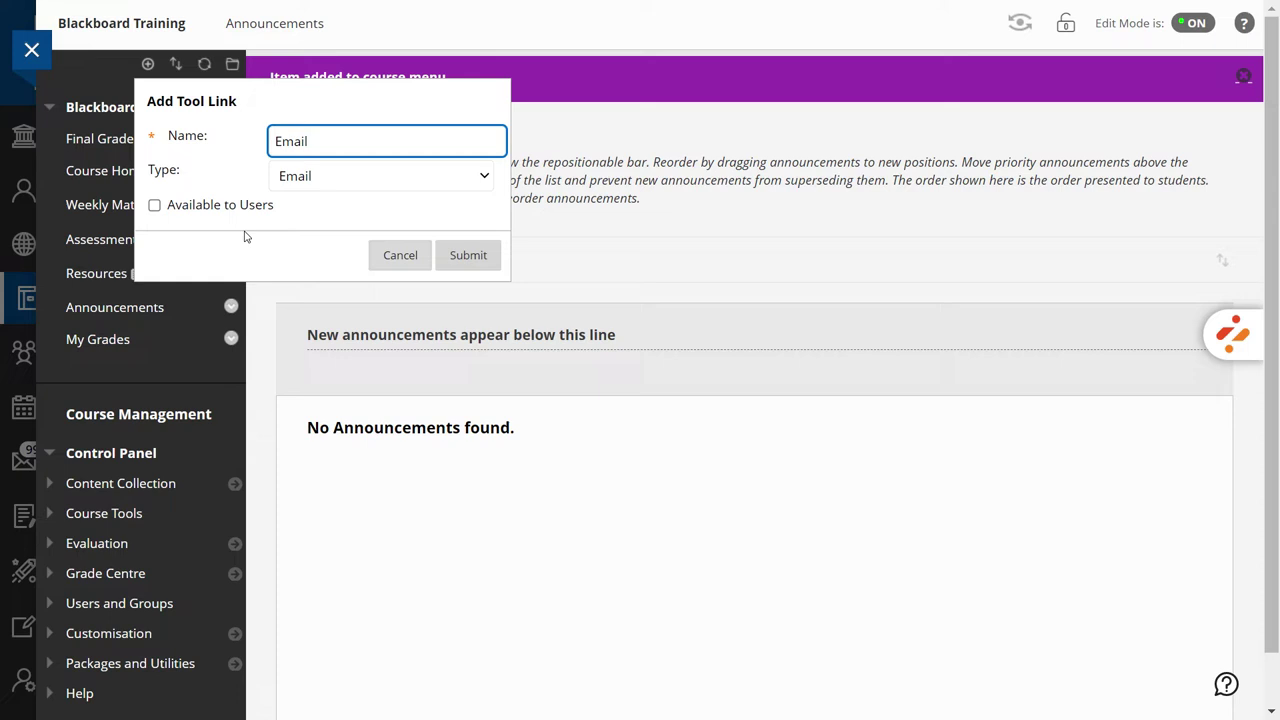
{"action": "left_click", "coordinate": [154, 205]}
{"action": "left_click", "coordinate": [488, 262]}
Step: Add a 'Discussion Board' tool link of type Discussion Board, available to users
{"action": "left_click", "coordinate": [147, 64]}
{"action": "left_click", "coordinate": [175, 181]}
{"action": "left_click", "coordinate": [343, 139]}
{"action": "type", "text": "Discussion Board"}
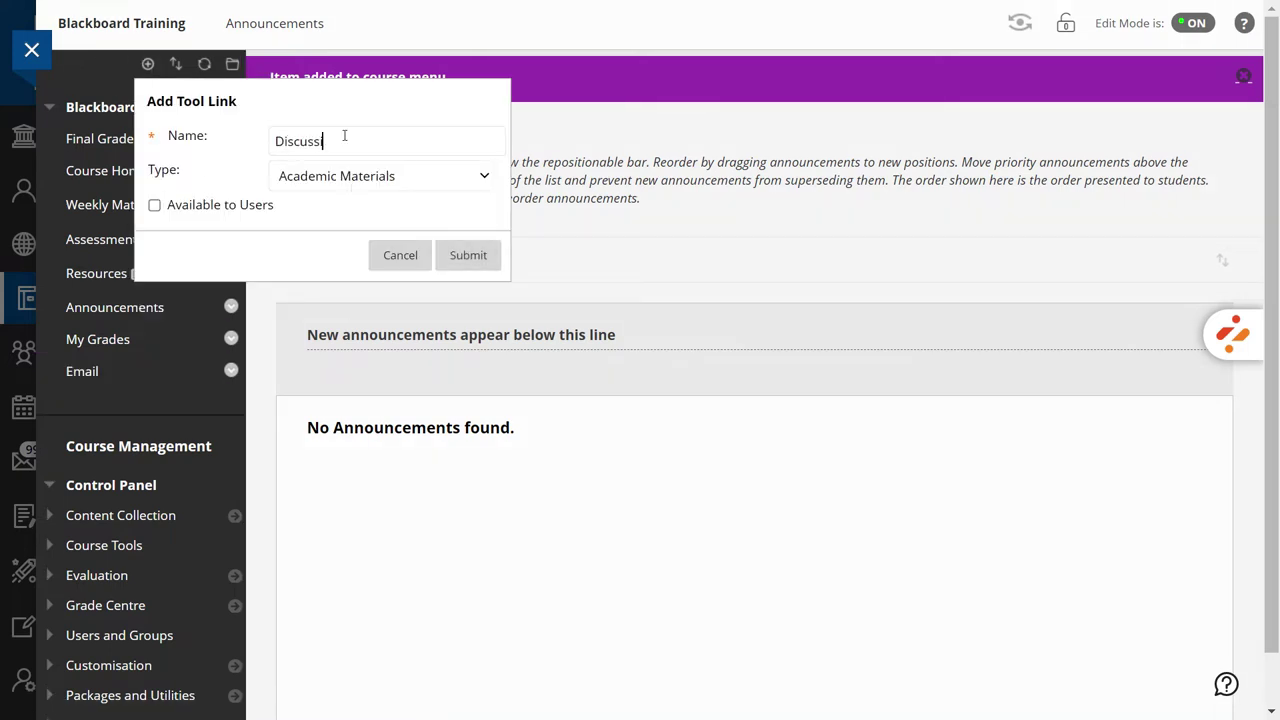
{"action": "left_click", "coordinate": [337, 176]}
{"action": "left_click", "coordinate": [337, 414]}
{"action": "left_click", "coordinate": [154, 205]}
{"action": "left_click", "coordinate": [468, 255]}
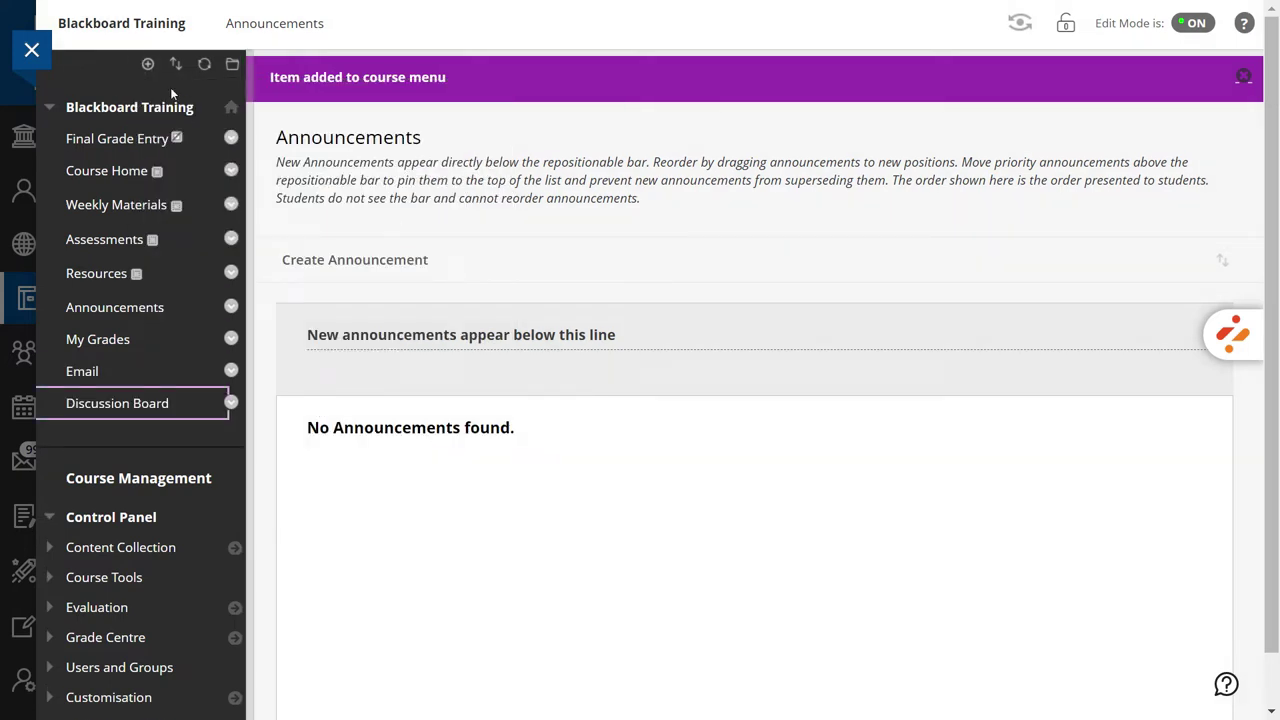
Step: Add a 'Blogs' tool link of type Blogs, available to users
{"action": "left_click", "coordinate": [147, 64]}
{"action": "left_click", "coordinate": [175, 183]}
{"action": "type", "text": "Blogs"}
{"action": "left_click", "coordinate": [337, 176]}
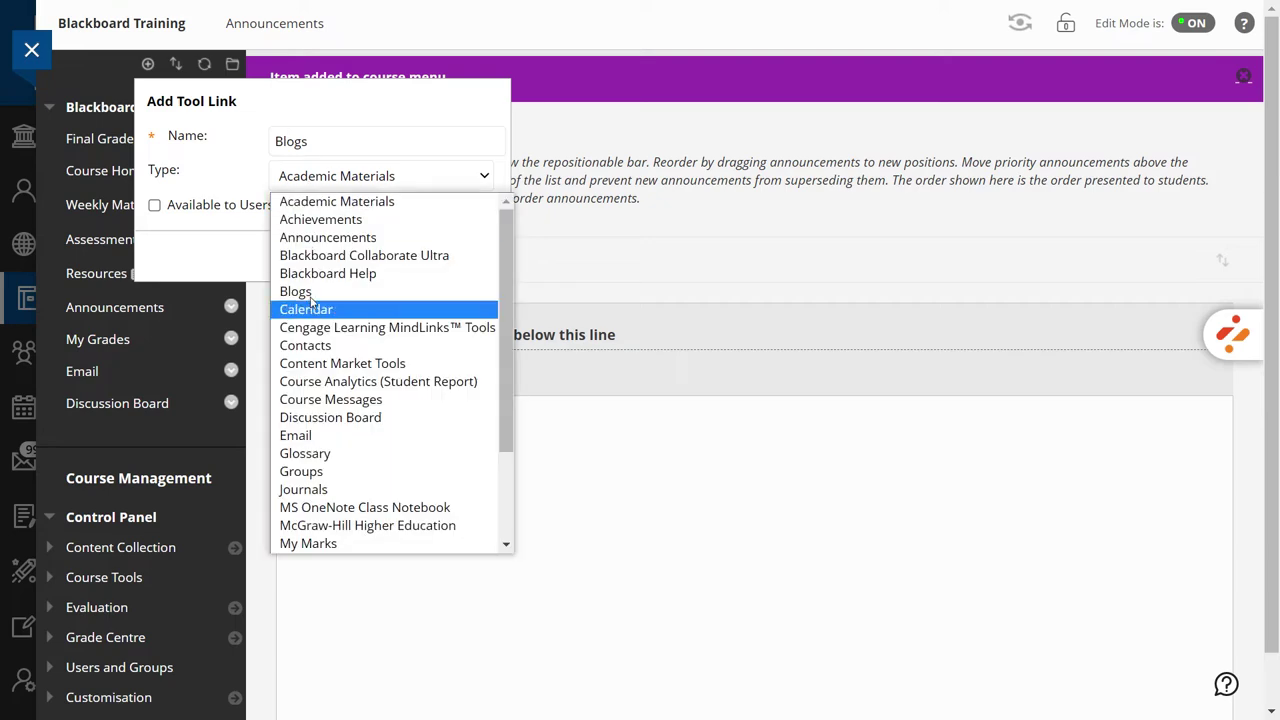
{"action": "left_click", "coordinate": [314, 289]}
{"action": "left_click", "coordinate": [154, 205]}
{"action": "left_click", "coordinate": [468, 255]}
Step: Add a 'Wikis' tool link of type Wikis, available to users
{"action": "left_click", "coordinate": [147, 64]}
{"action": "left_click", "coordinate": [175, 182]}
{"action": "left_click", "coordinate": [331, 141]}
{"action": "type", "text": "Wikis"}
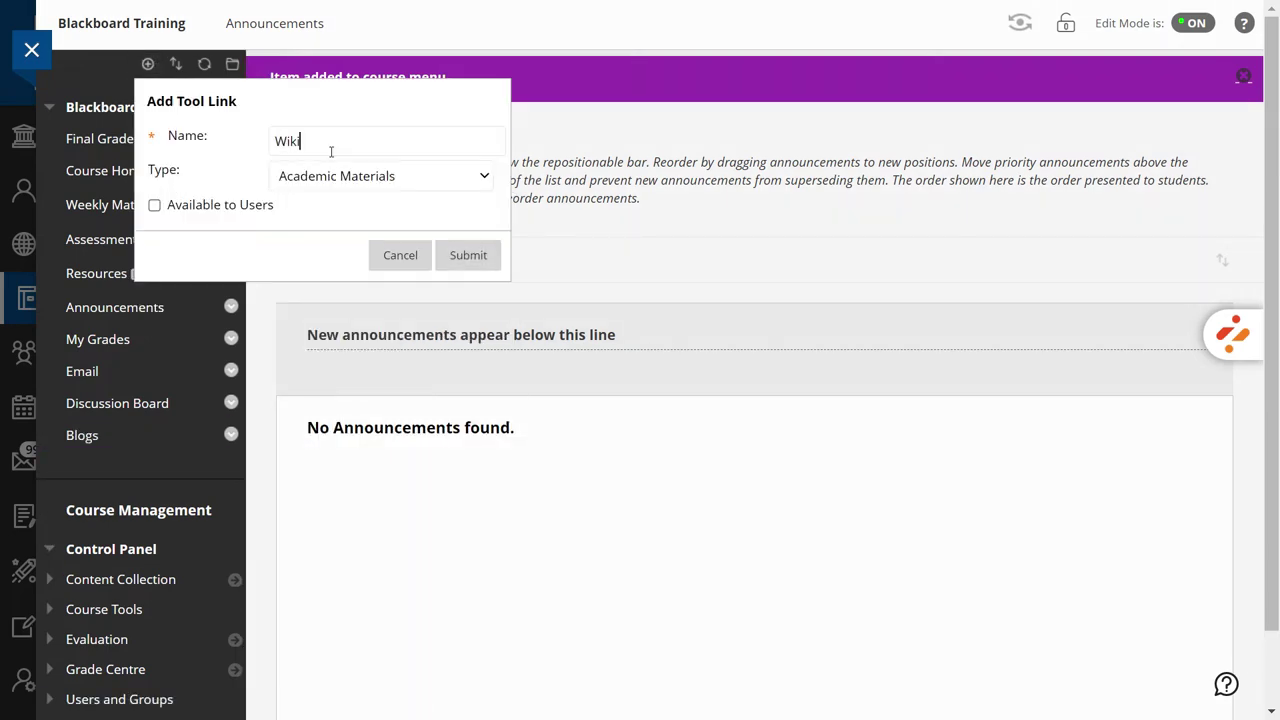
{"action": "left_click", "coordinate": [337, 176]}
{"action": "scroll", "coordinate": [360, 343], "scroll_direction": "down", "scroll_amount": 5}
{"action": "left_click", "coordinate": [360, 535]}
{"action": "left_click", "coordinate": [154, 205]}
{"action": "left_click", "coordinate": [468, 255]}
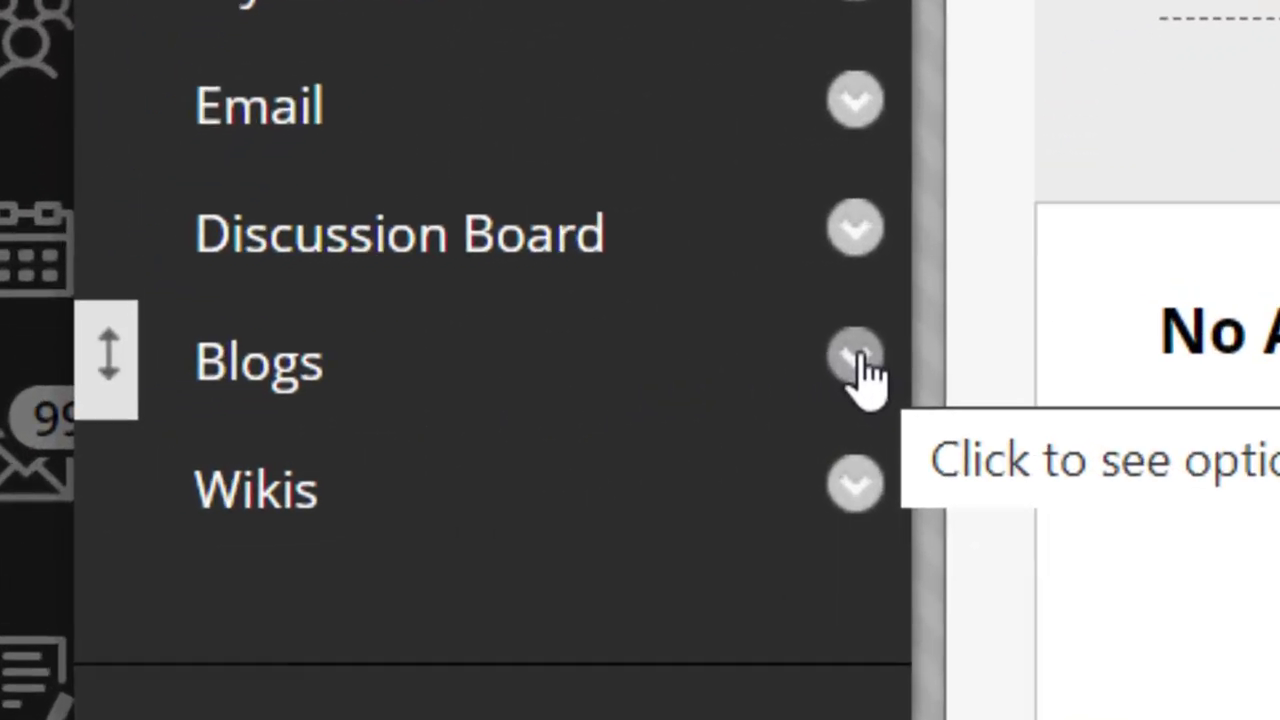
Step: Permanently delete the Blogs item from the course menu
{"action": "left_click", "coordinate": [232, 437]}
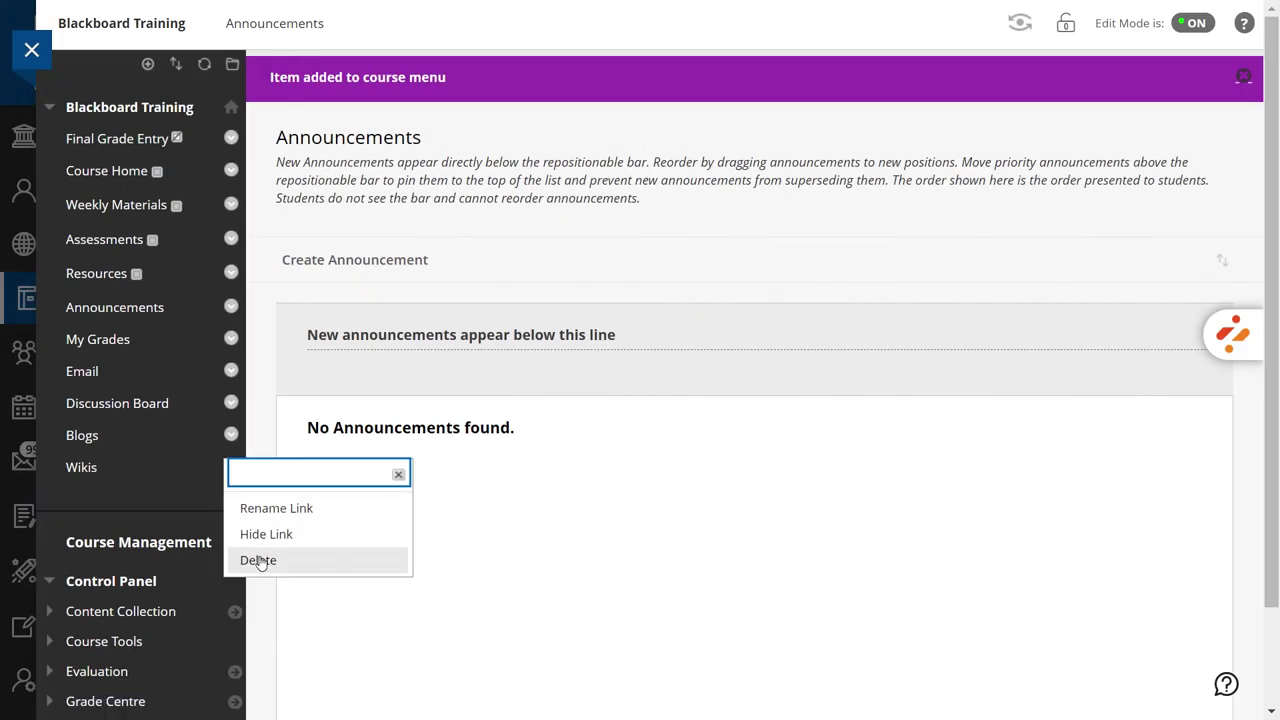
{"action": "left_click", "coordinate": [259, 560]}
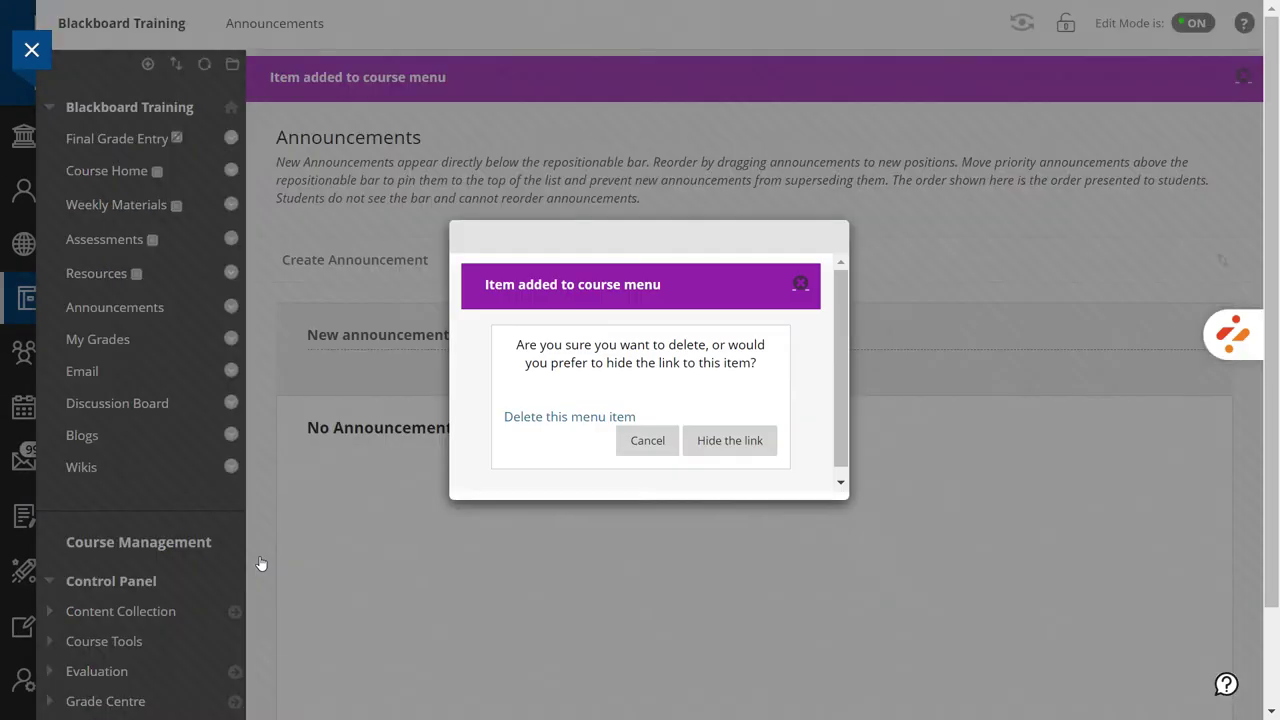
{"action": "left_click", "coordinate": [545, 420]}
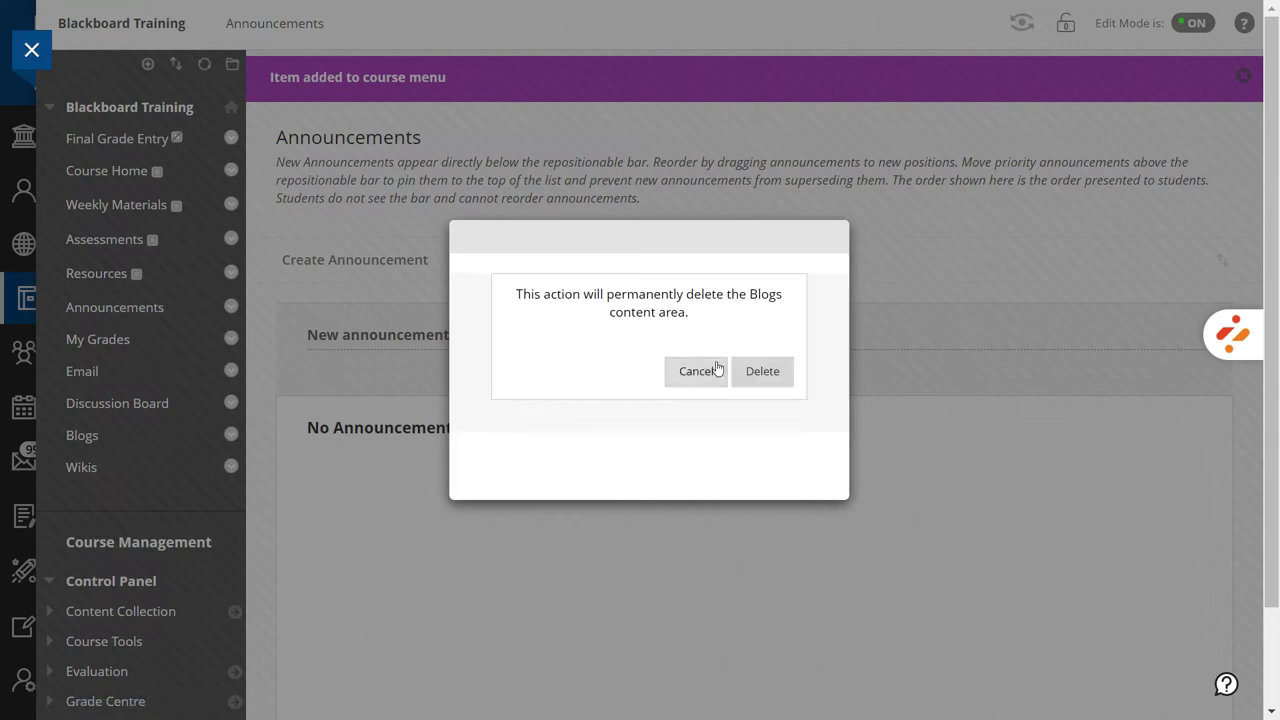
{"action": "left_click", "coordinate": [776, 372]}
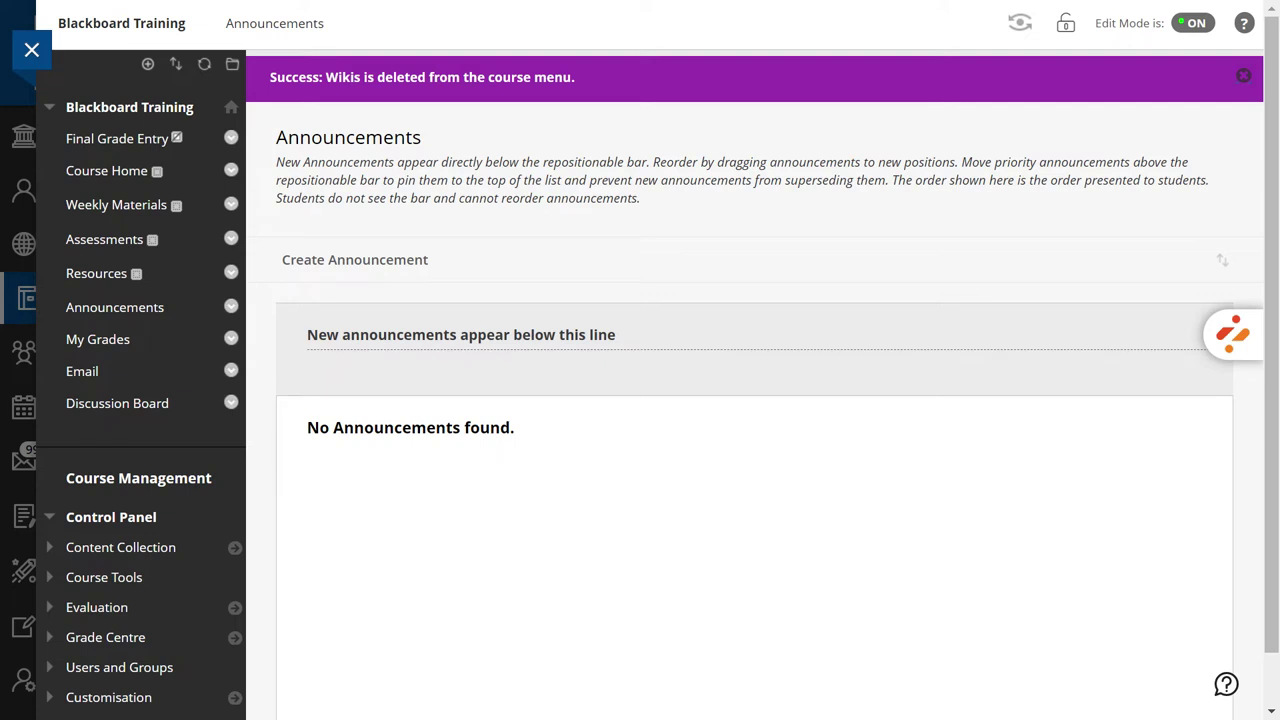
Step: Hide the Email and Discussion Board links from students
{"action": "left_click", "coordinate": [230, 371]}
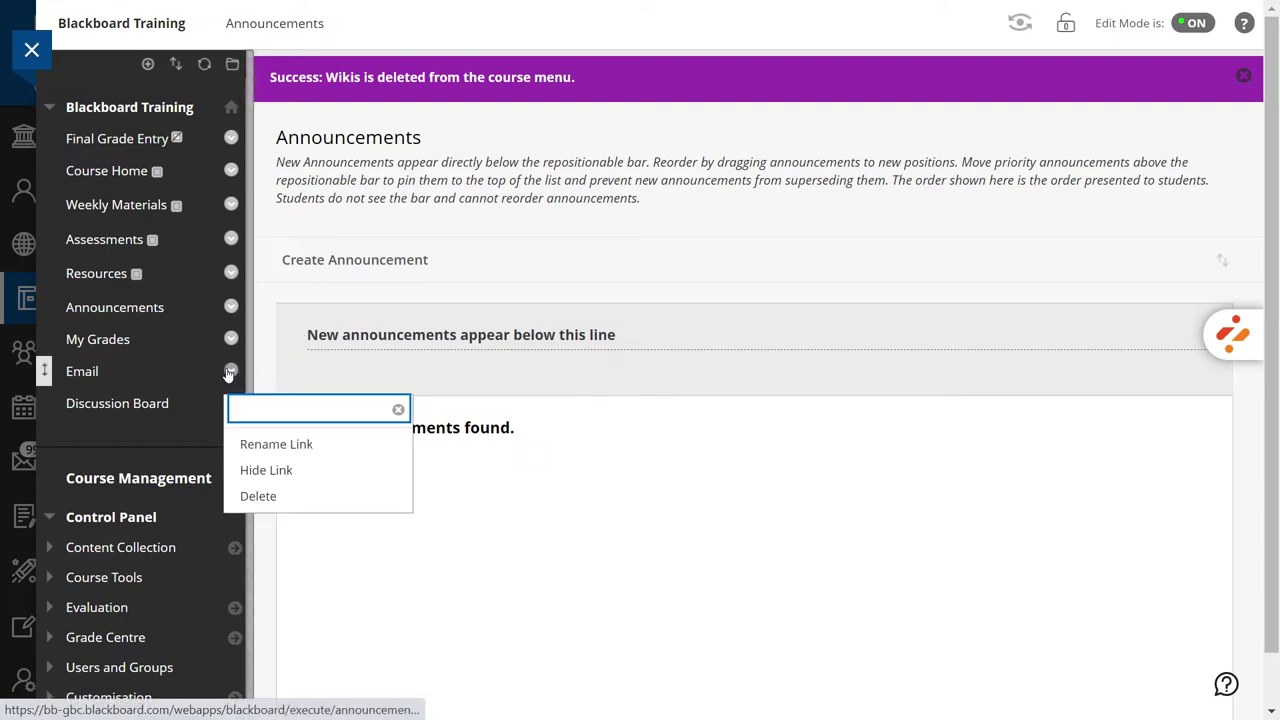
{"action": "left_click", "coordinate": [296, 474]}
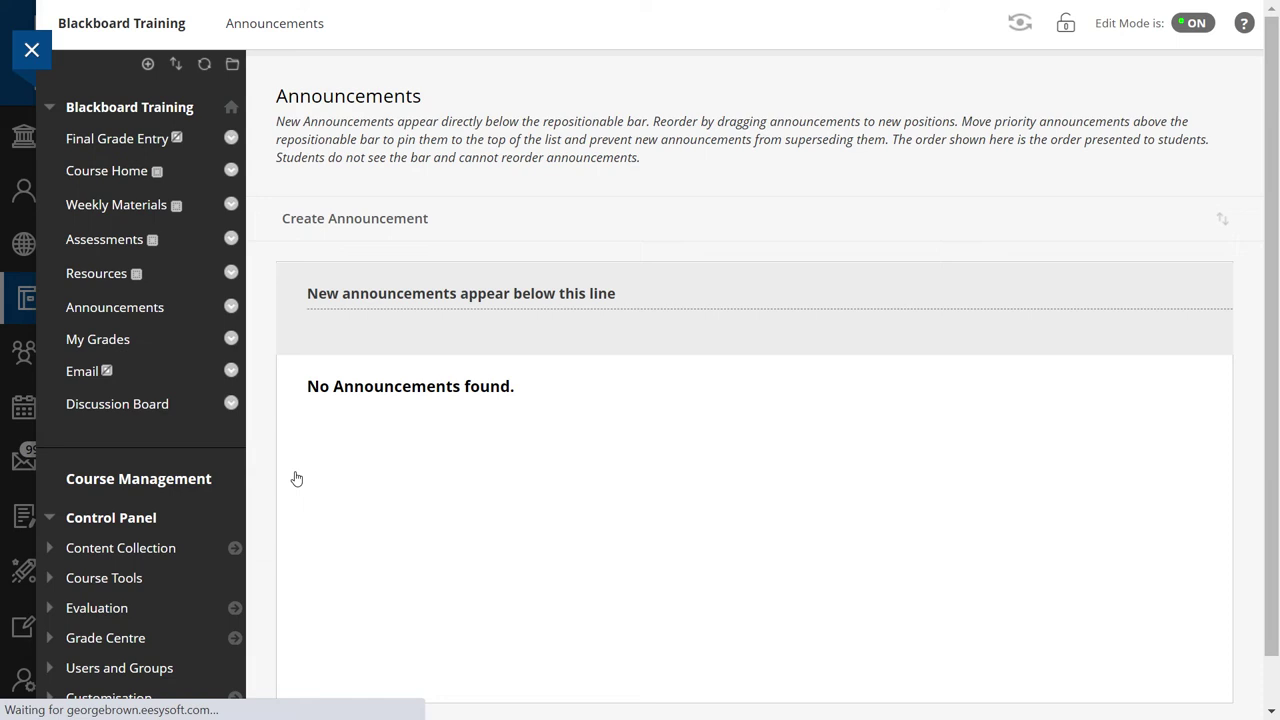
{"action": "left_click", "coordinate": [231, 403]}
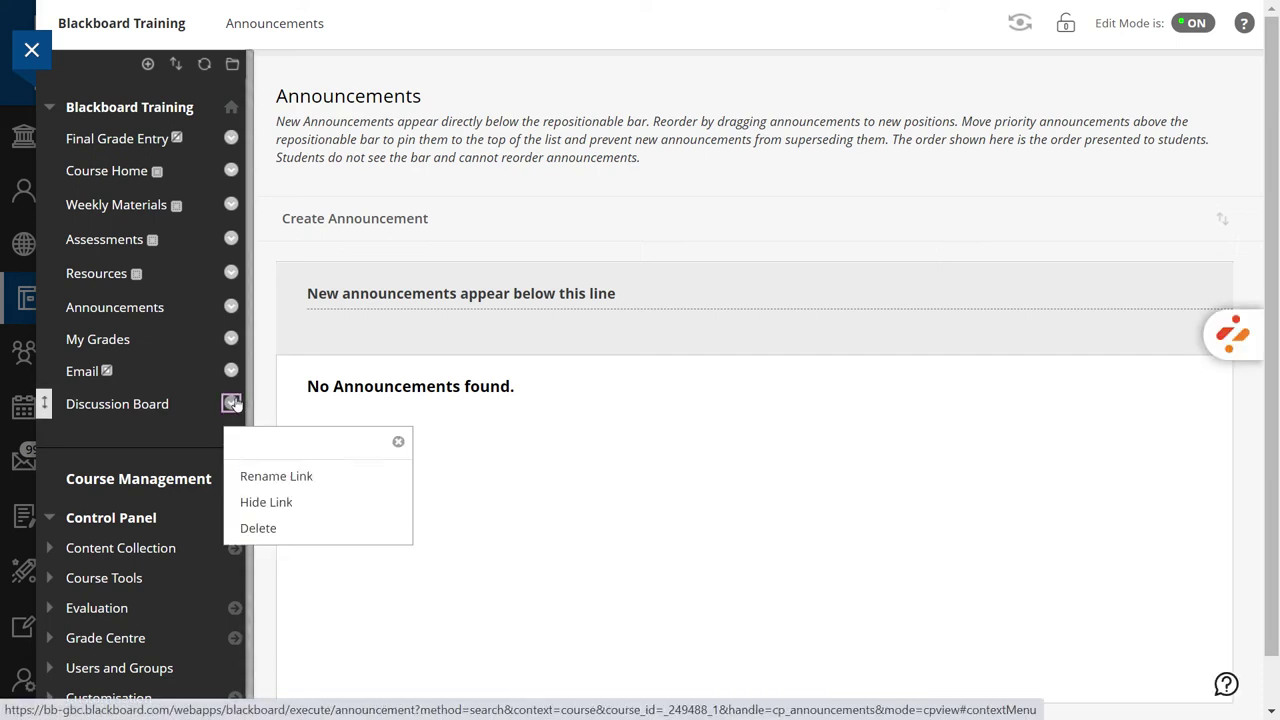
{"action": "left_click", "coordinate": [289, 511]}
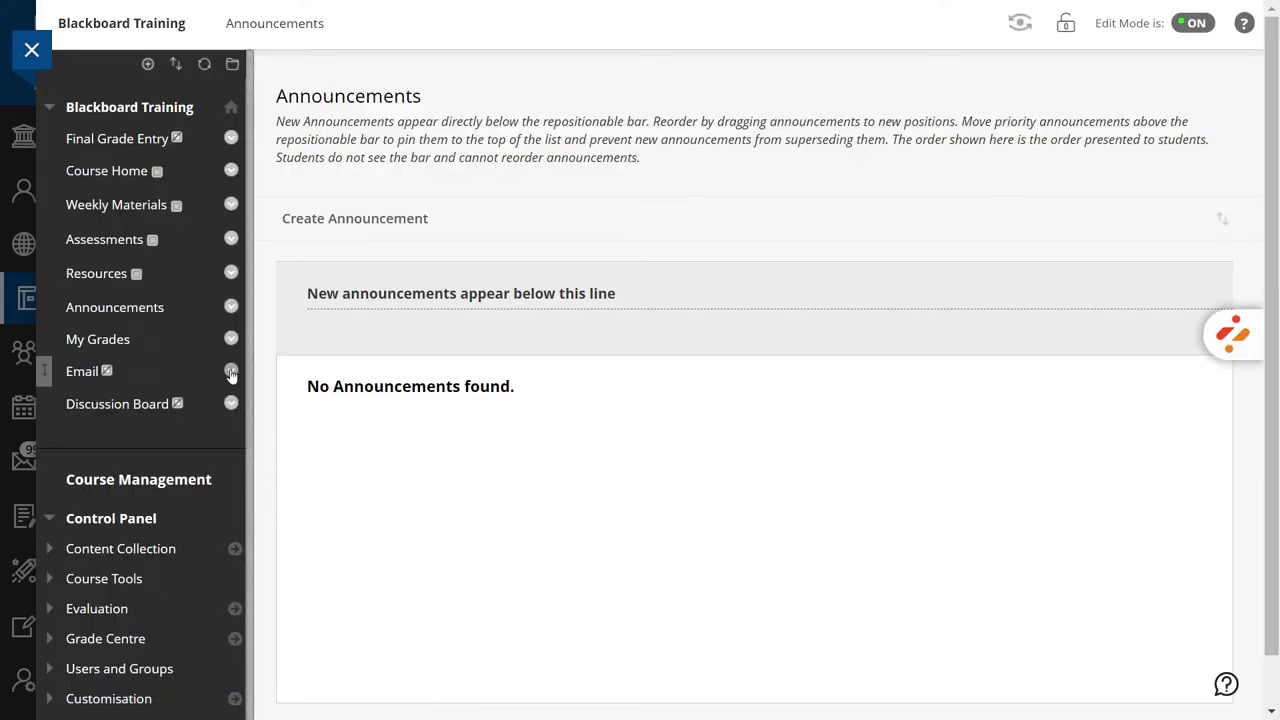
{"action": "left_click", "coordinate": [231, 371]}
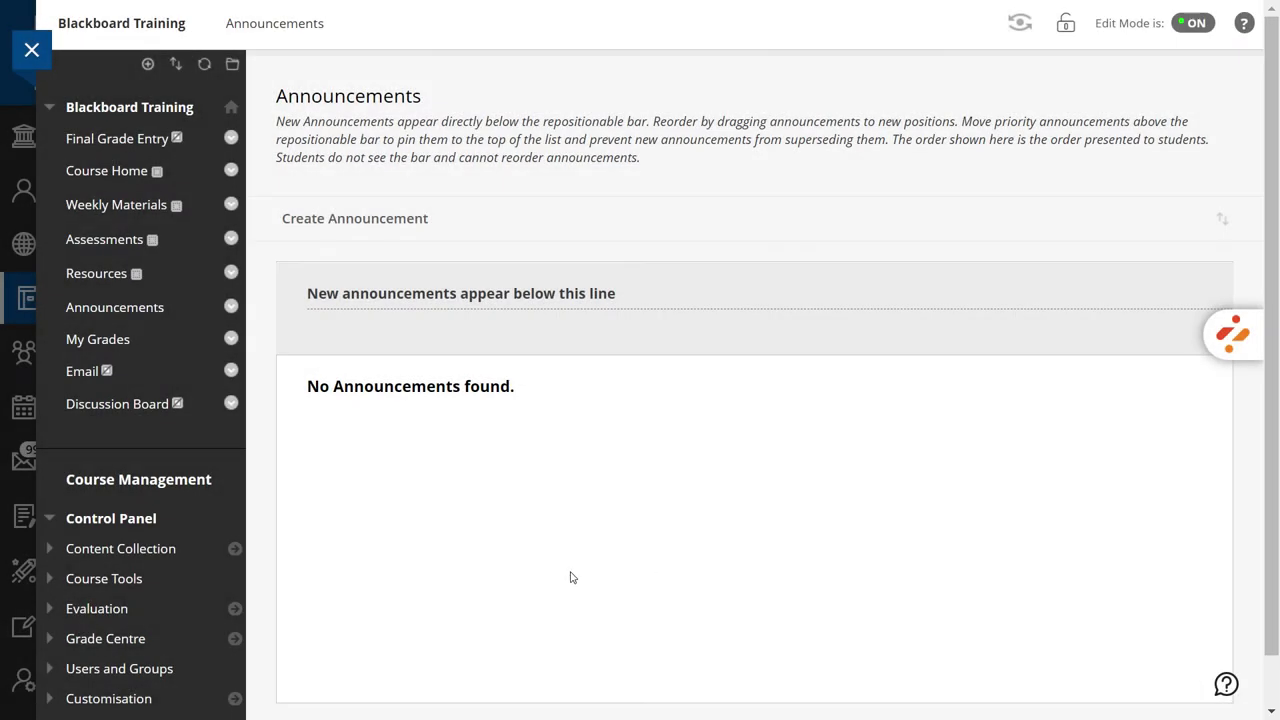
Step: Move Announcements up the course menu to sit just below Course Home
{"action": "mouse_move", "coordinate": [40, 312]}
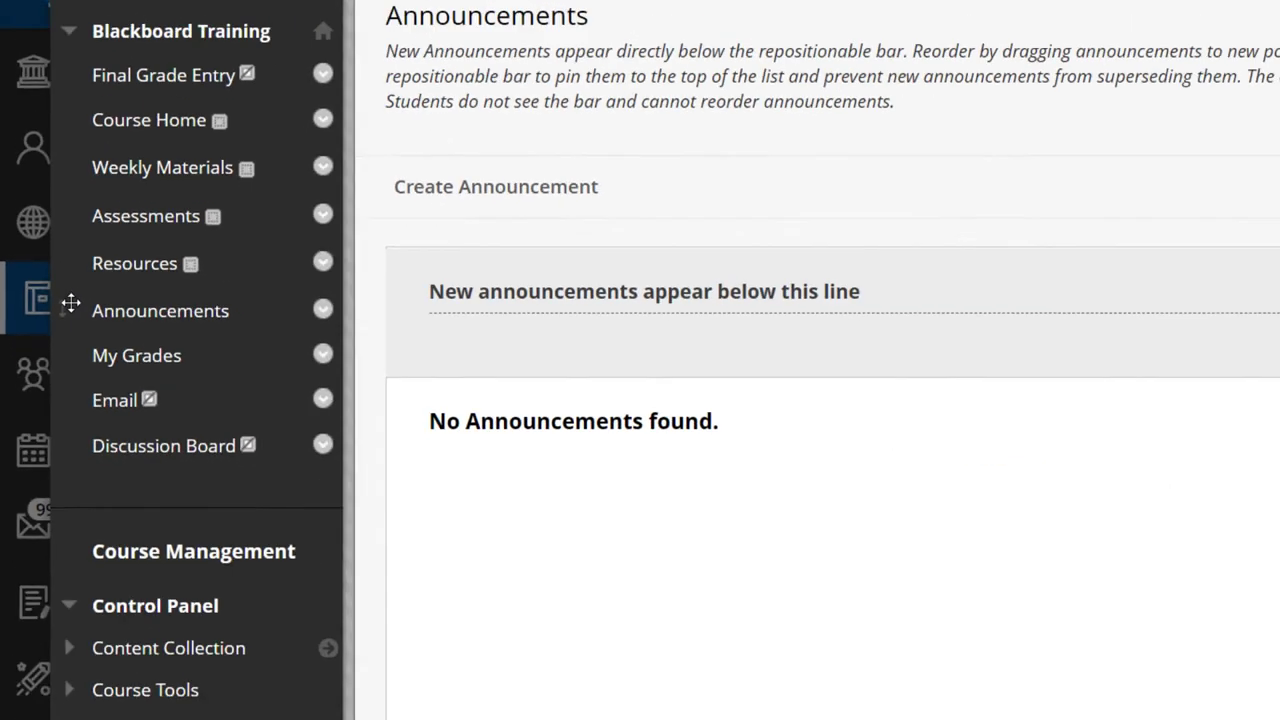
{"action": "left_click_drag", "start_coordinate": [150, 306], "coordinate": [170, 232]}
{"action": "left_click_drag", "start_coordinate": [57, 276], "coordinate": [45, 194]}
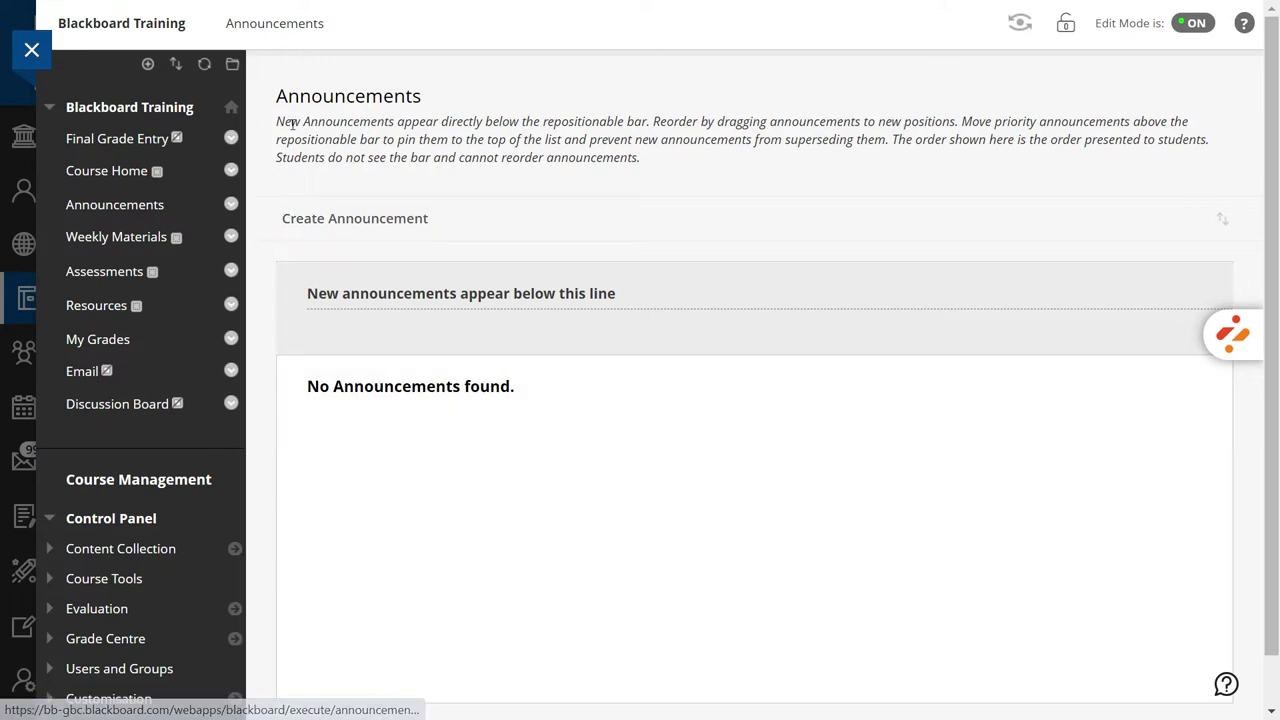
Step: Add a divider to the course menu and go to the Course Home page
{"action": "left_click", "coordinate": [148, 64]}
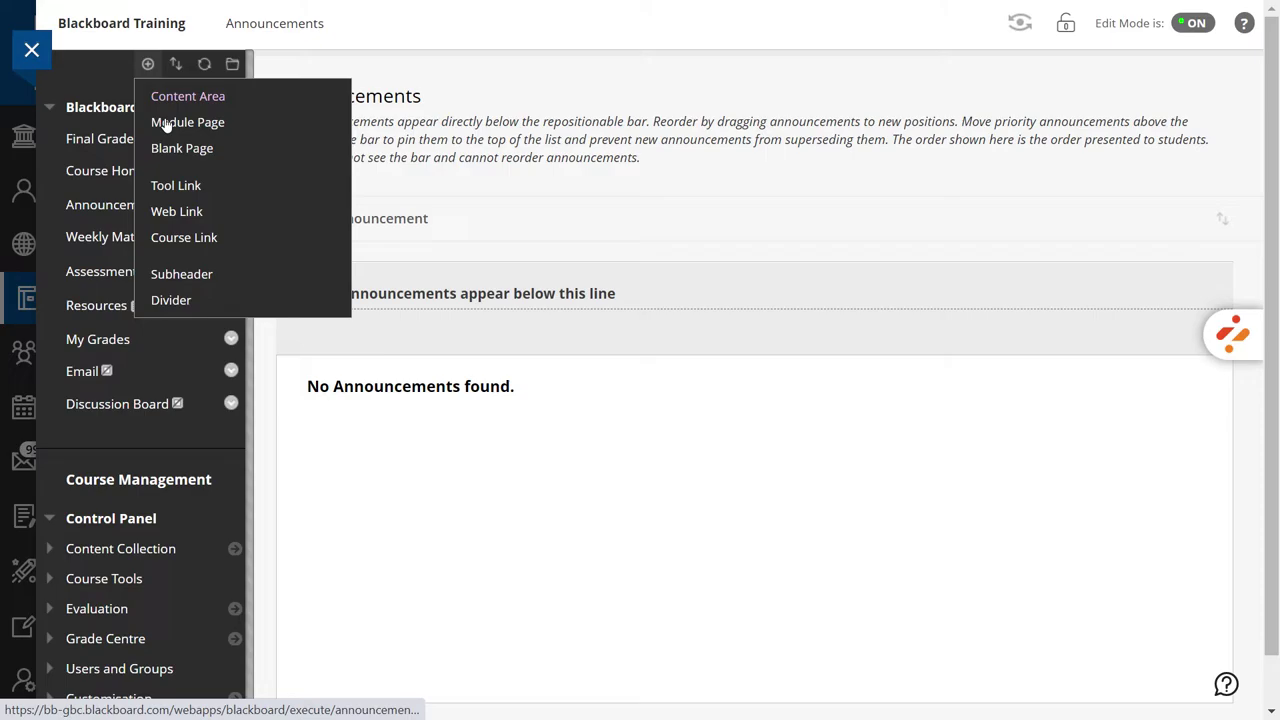
{"action": "left_click", "coordinate": [181, 190]}
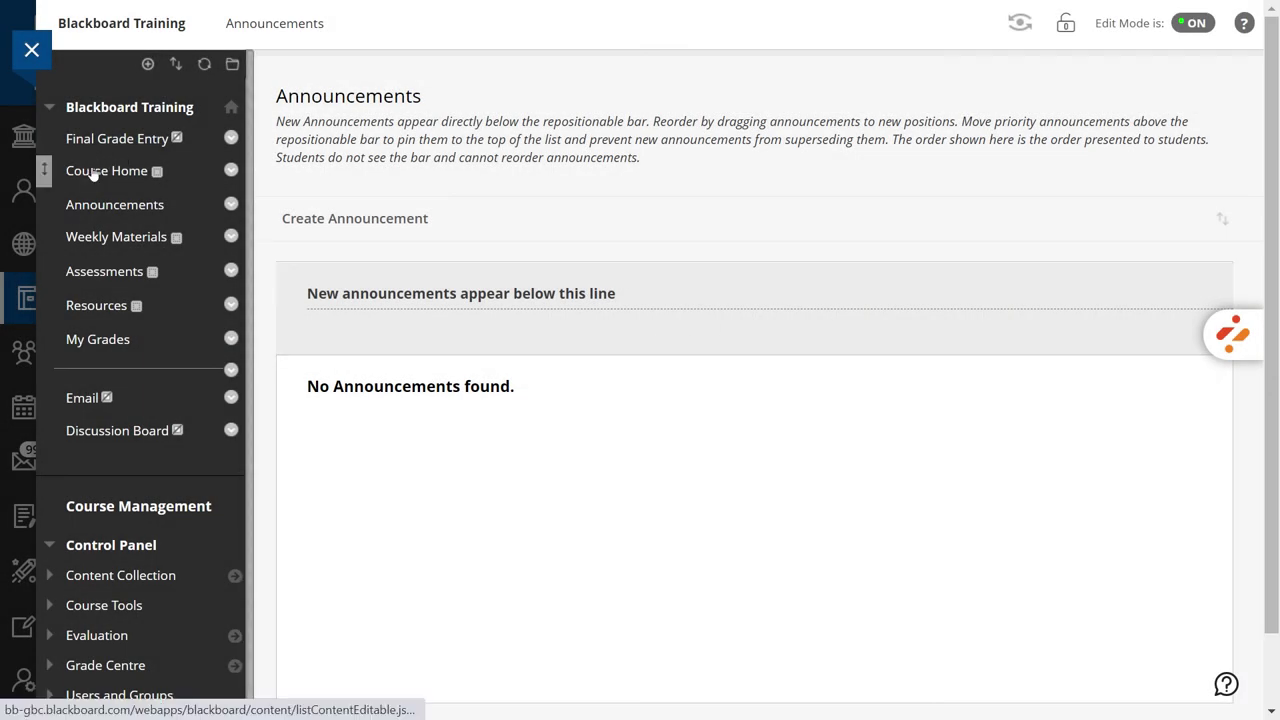
{"action": "left_click", "coordinate": [92, 173]}
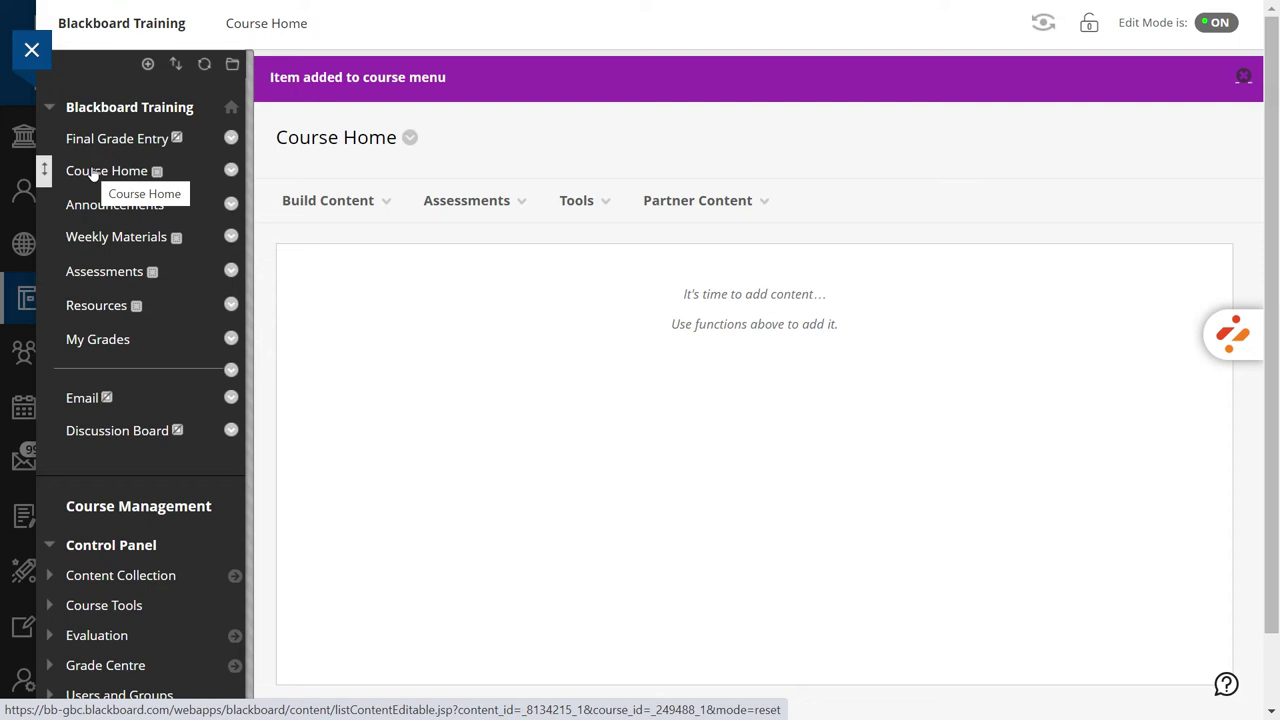
Step: Create a 'Welcome' item reading 'Welcome to the Blackboard training course. Hope you will find it useful!'
{"action": "left_click", "coordinate": [92, 173]}
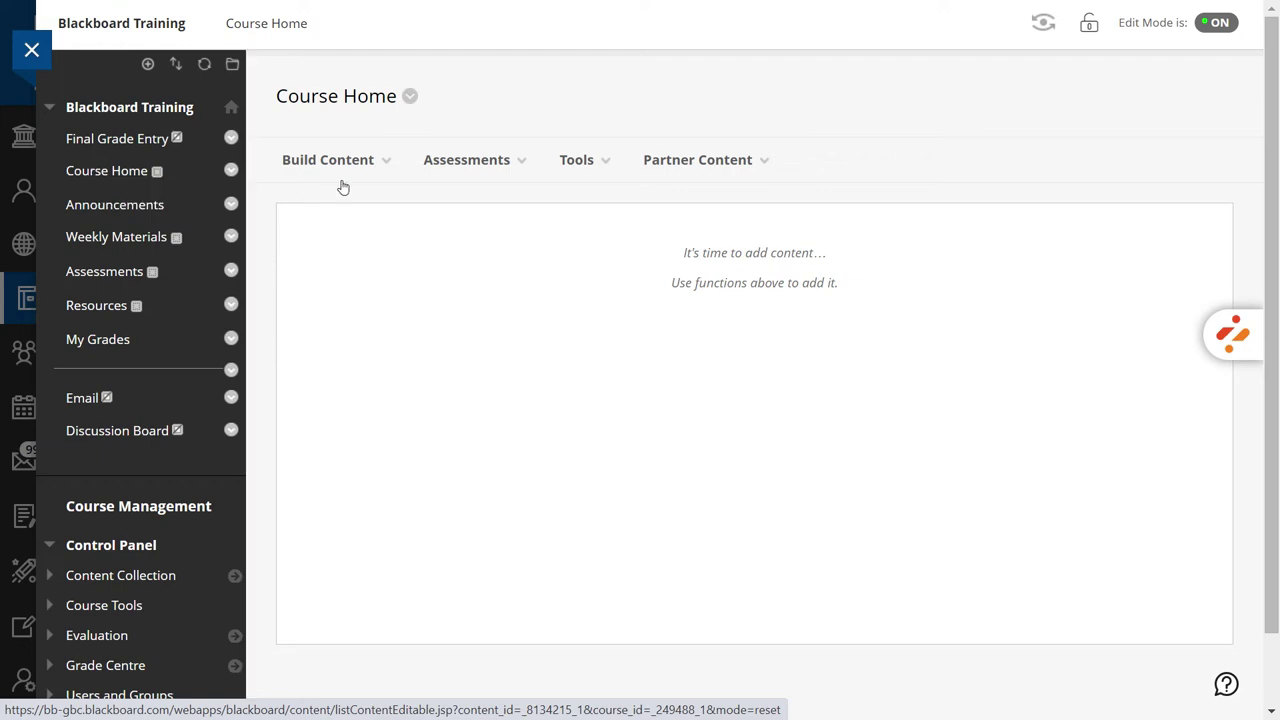
{"action": "left_click", "coordinate": [380, 160]}
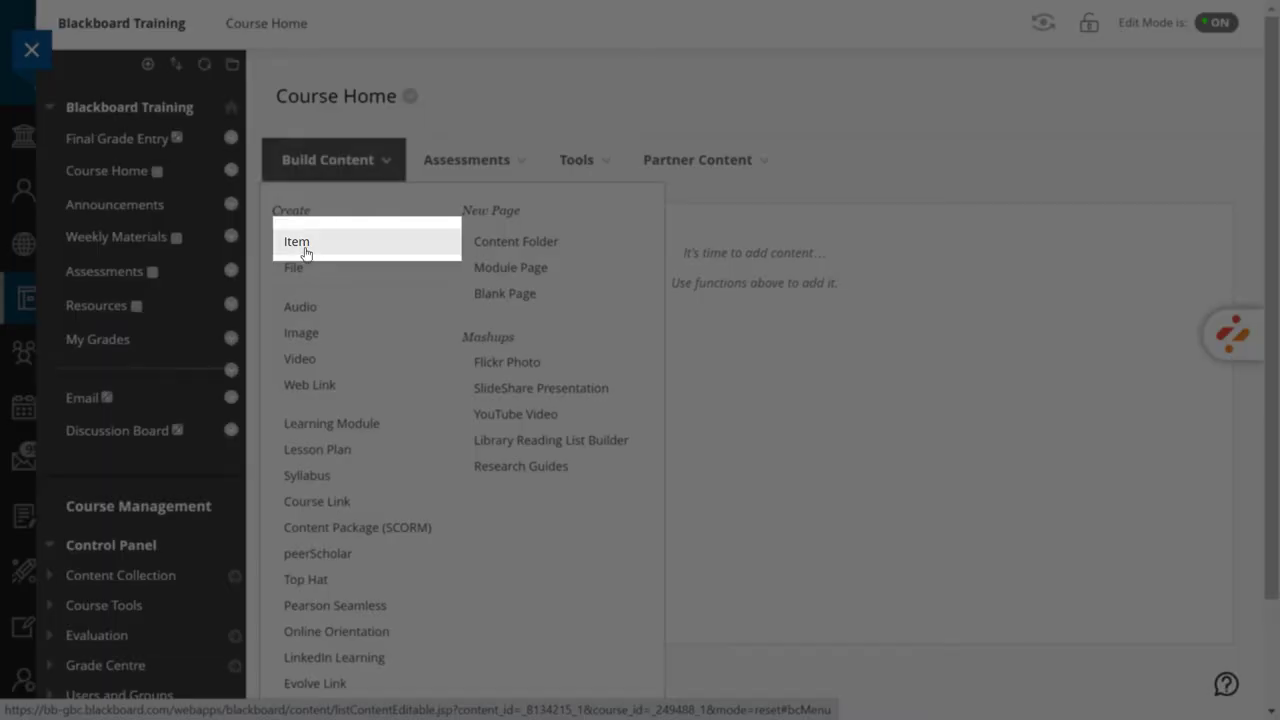
{"action": "left_click", "coordinate": [298, 244]}
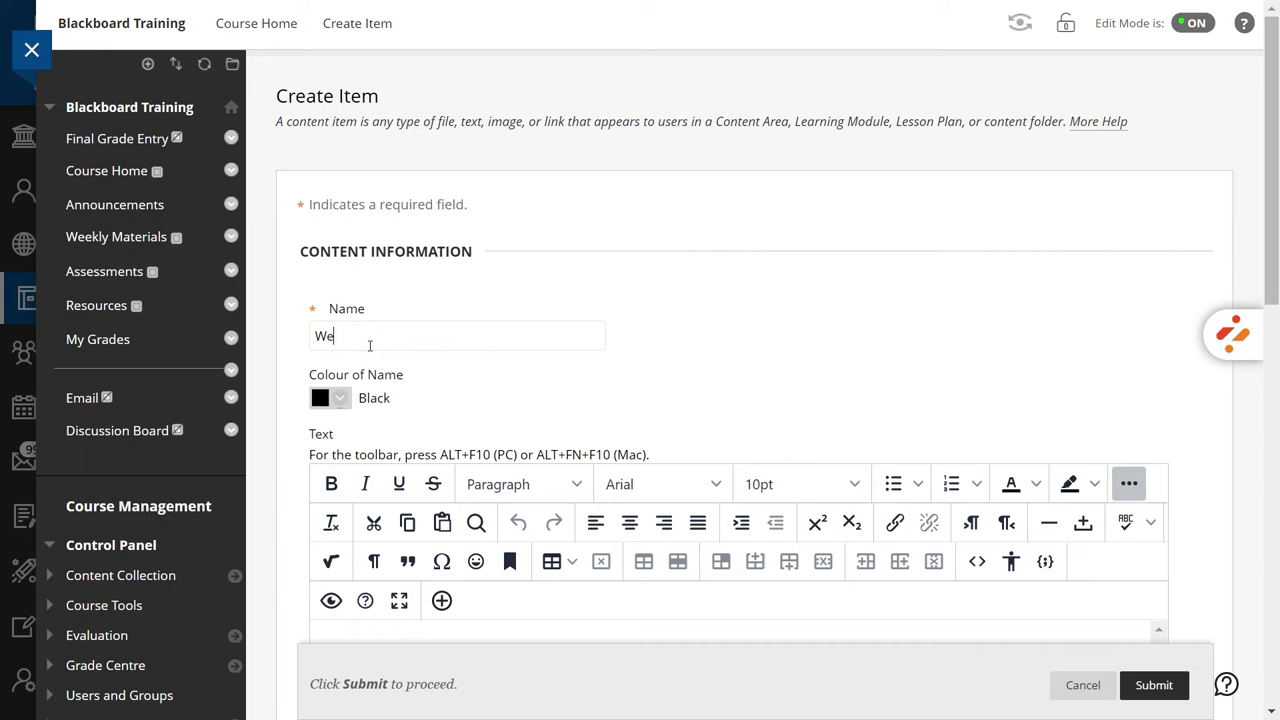
{"action": "type", "text": "Welcome"}
{"action": "scroll", "coordinate": [369, 345], "scroll_direction": "down", "scroll_amount": 3}
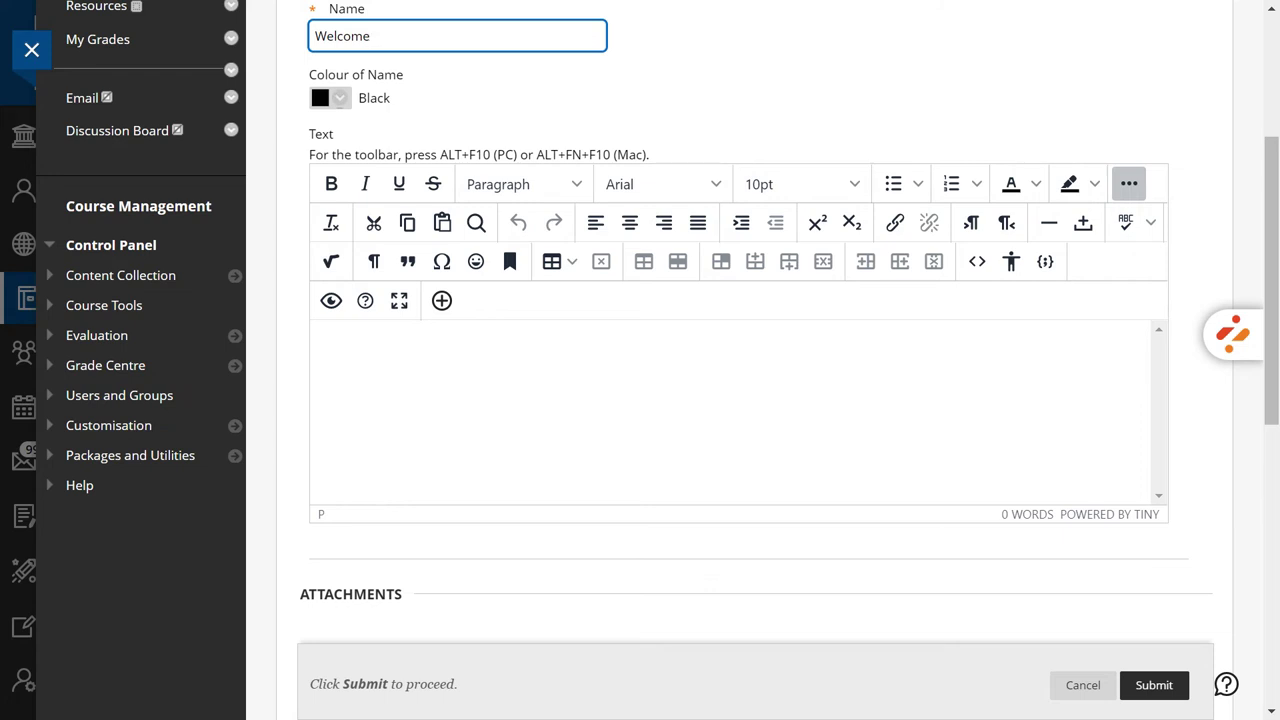
{"action": "left_click", "coordinate": [520, 325]}
{"action": "type", "text": "Welcome to the Blkac"}
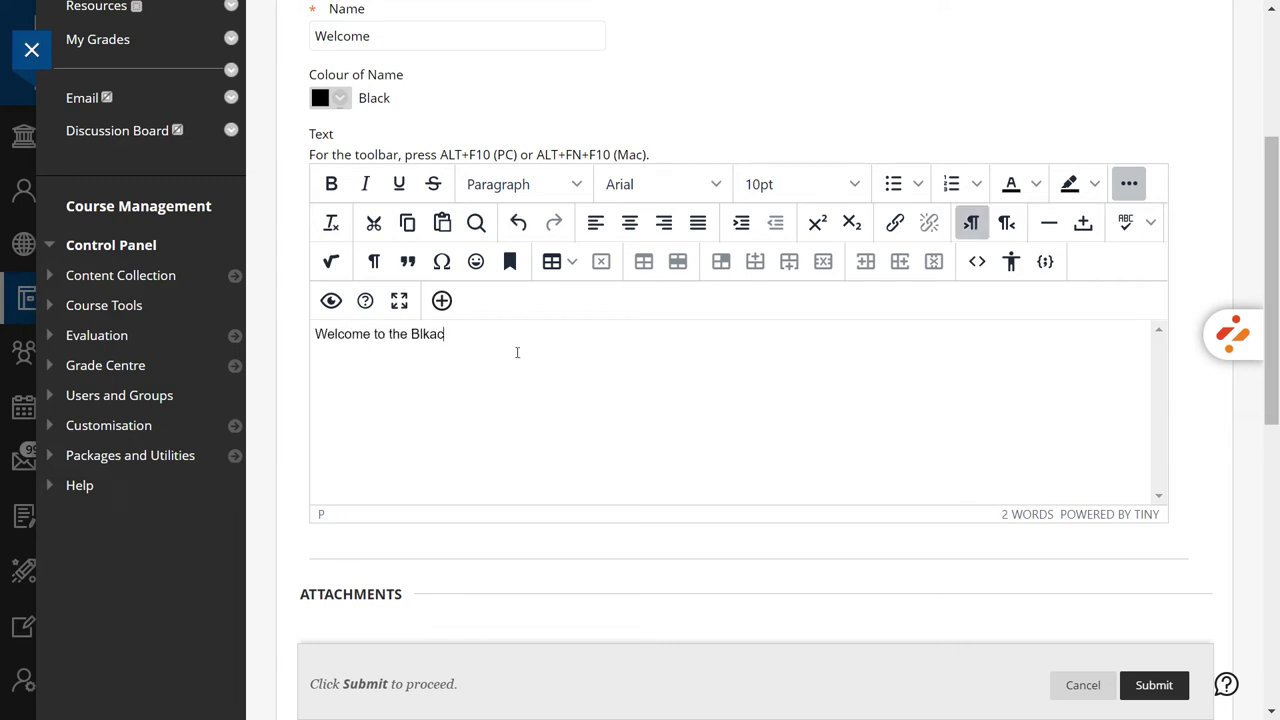
{"action": "key", "text": "BackSpace"}
{"action": "key", "text": "BackSpace"}
{"action": "key", "text": "BackSpace"}
{"action": "type", "text": "ackboard training course. Hope you will find it "}
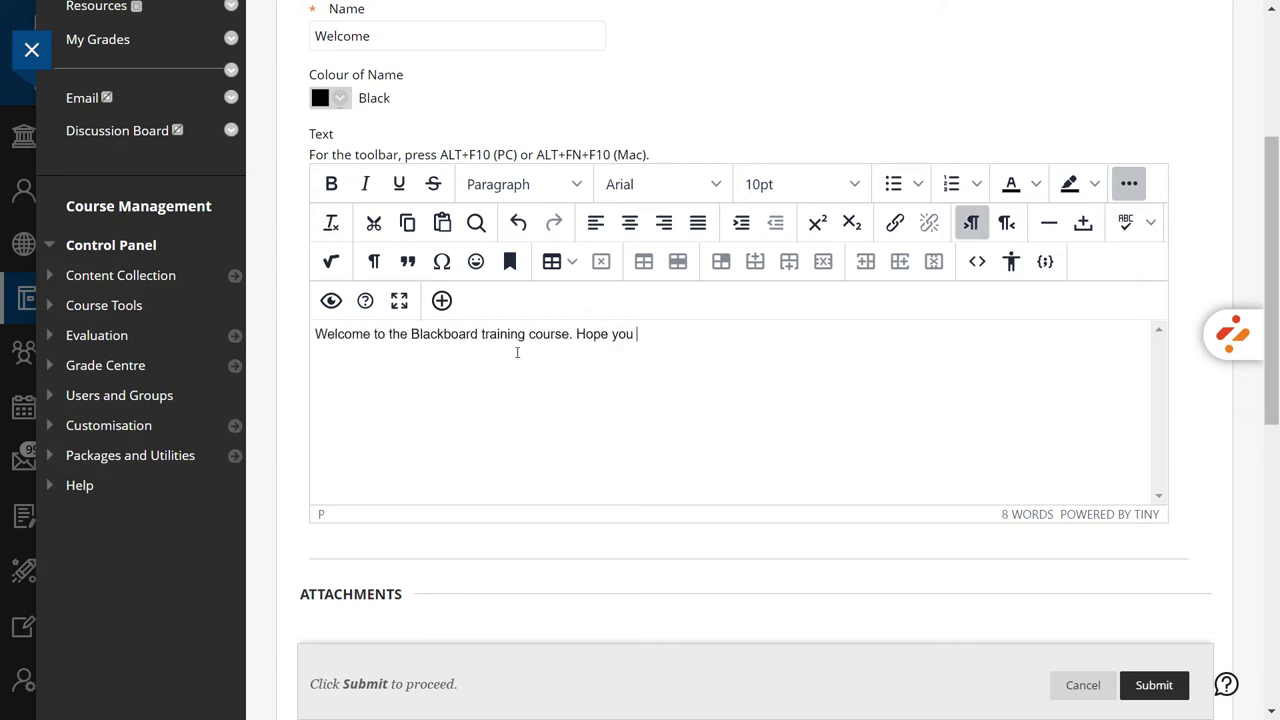
{"action": "type", "text": "useful!"}
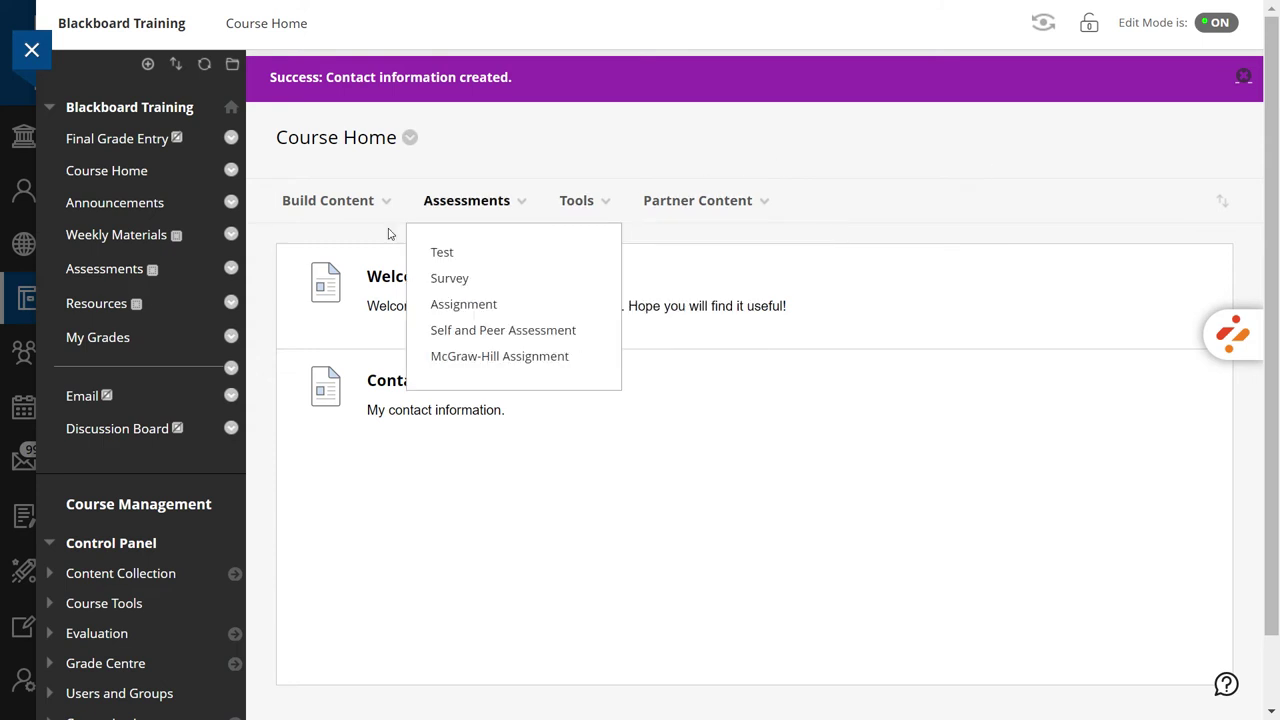
Step: Add a 'Course Outline' file item attaching the 2021-2022_Course Outline document
{"action": "mouse_move", "coordinate": [323, 215]}
{"action": "left_click", "coordinate": [313, 305]}
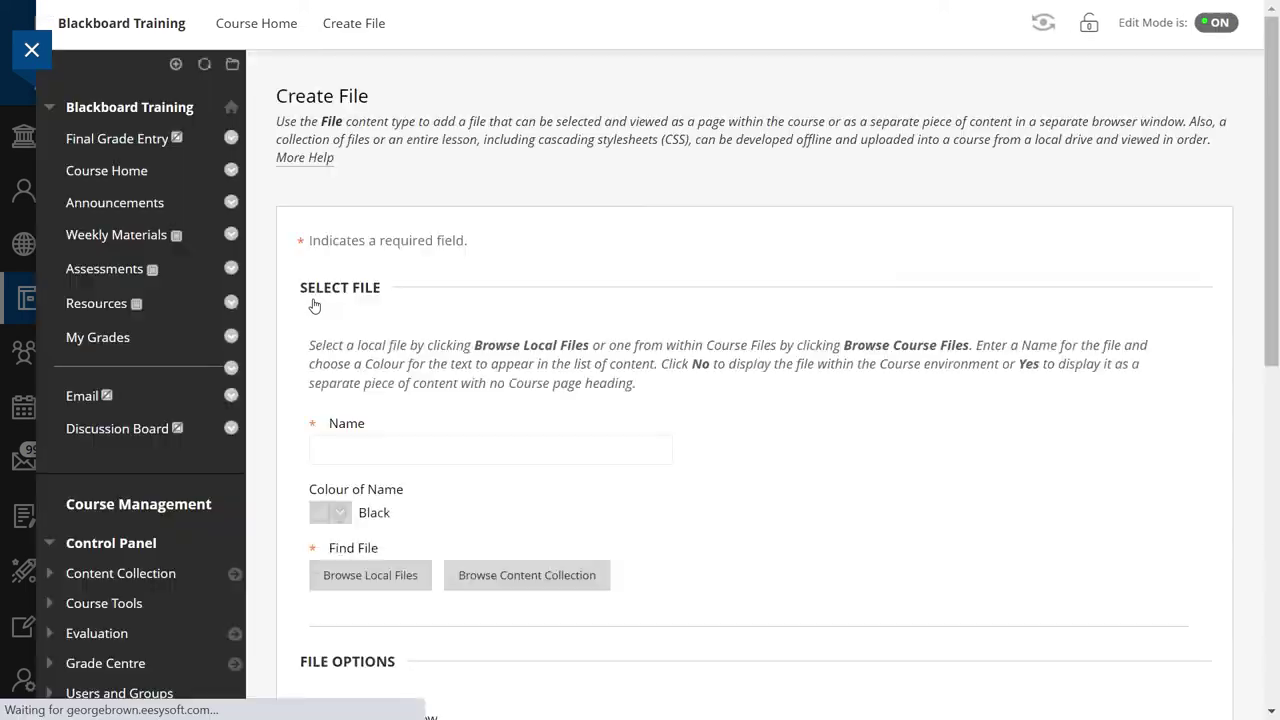
{"action": "scroll", "coordinate": [313, 305], "scroll_direction": "down", "scroll_amount": 1}
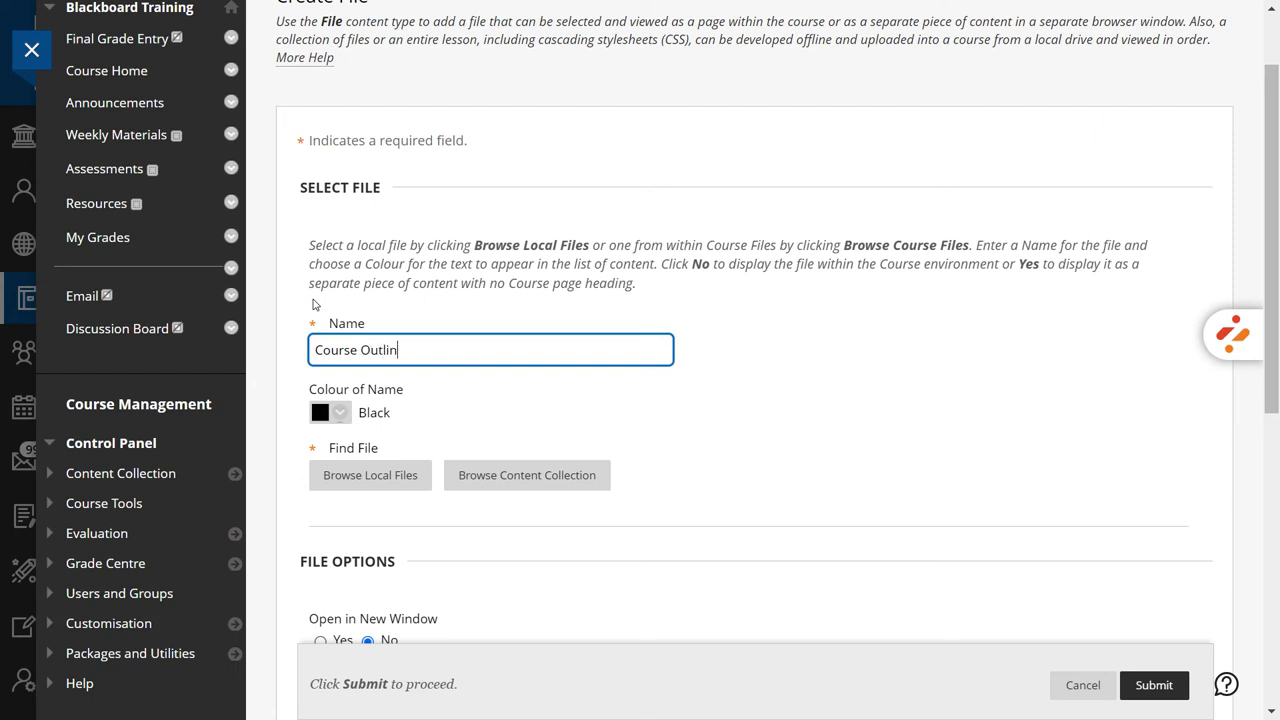
{"action": "scroll", "coordinate": [313, 305], "scroll_direction": "down", "scroll_amount": 1}
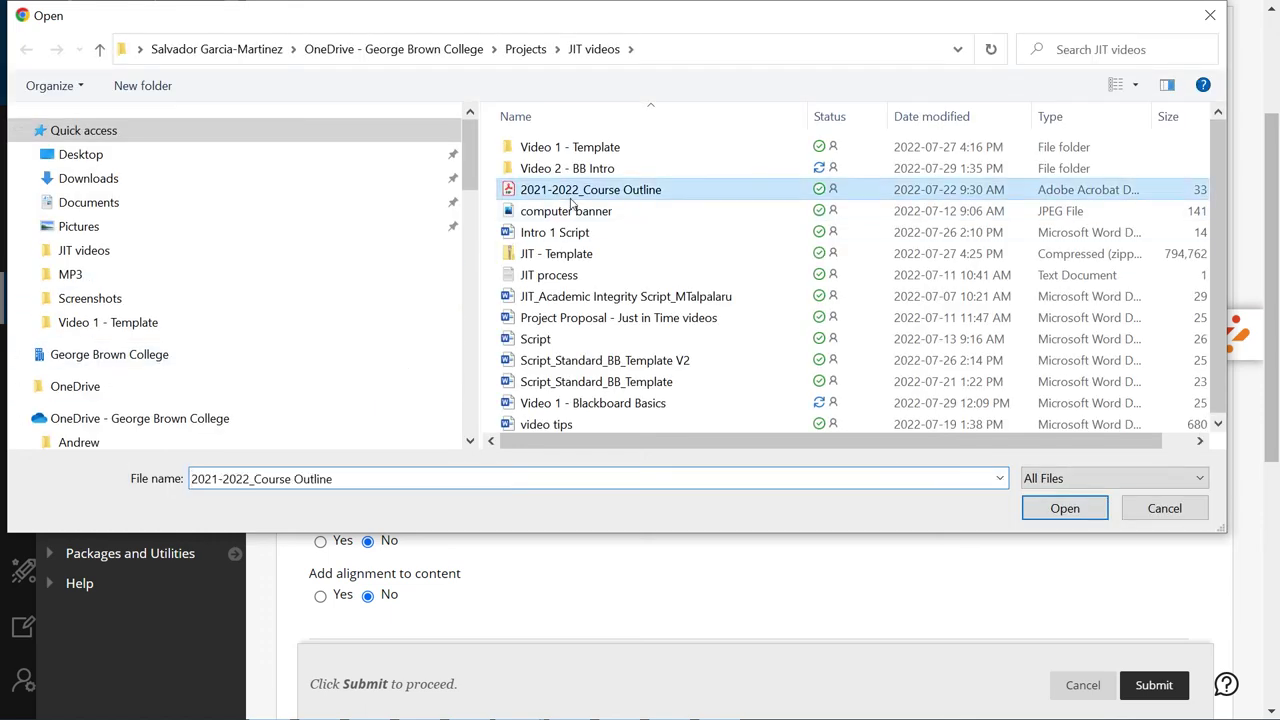
{"action": "left_click", "coordinate": [1146, 690]}
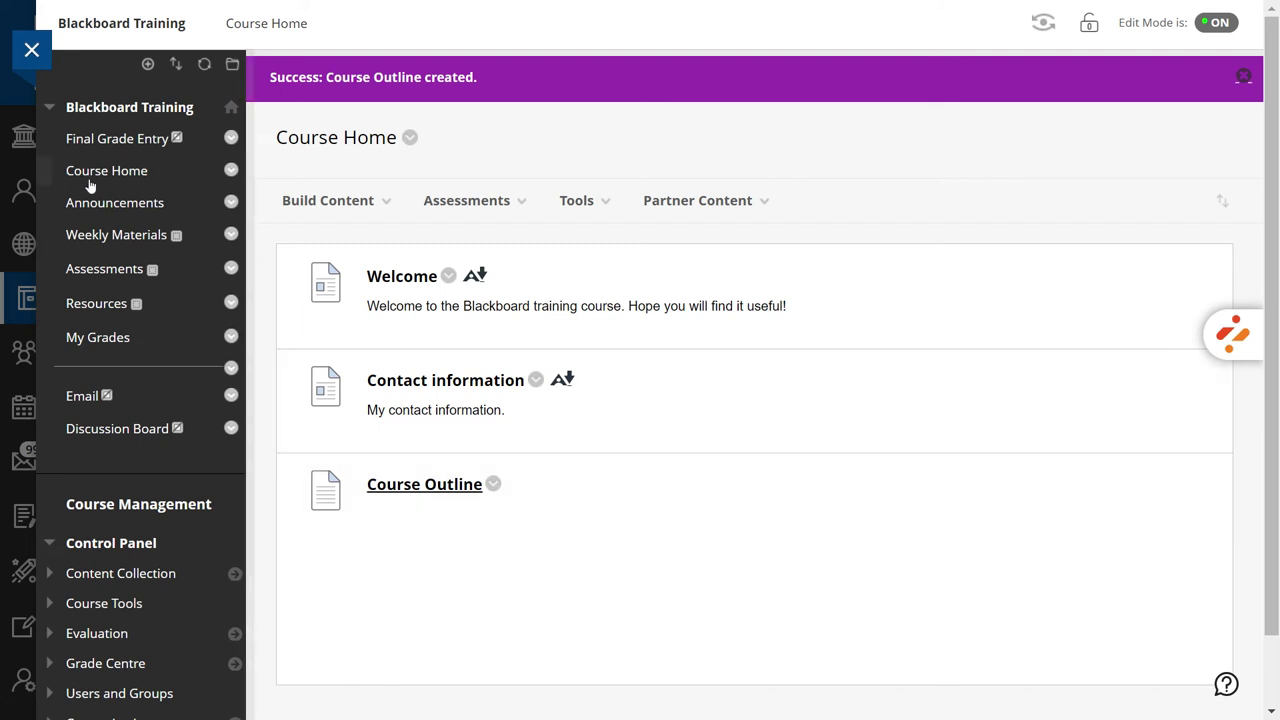
Step: In Weekly Materials, create content folders named Week 1, Week 2, Week 3, Week 4 and Week 5
{"action": "left_click", "coordinate": [95, 235]}
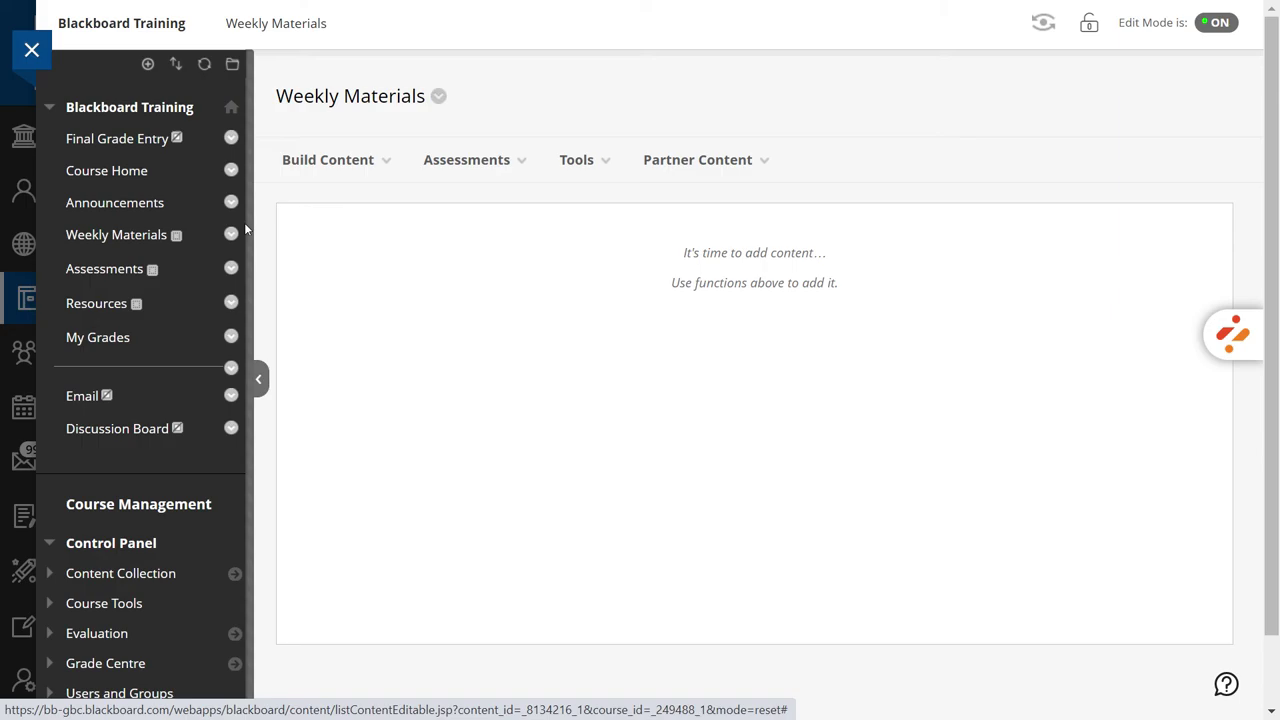
{"action": "left_click", "coordinate": [318, 162]}
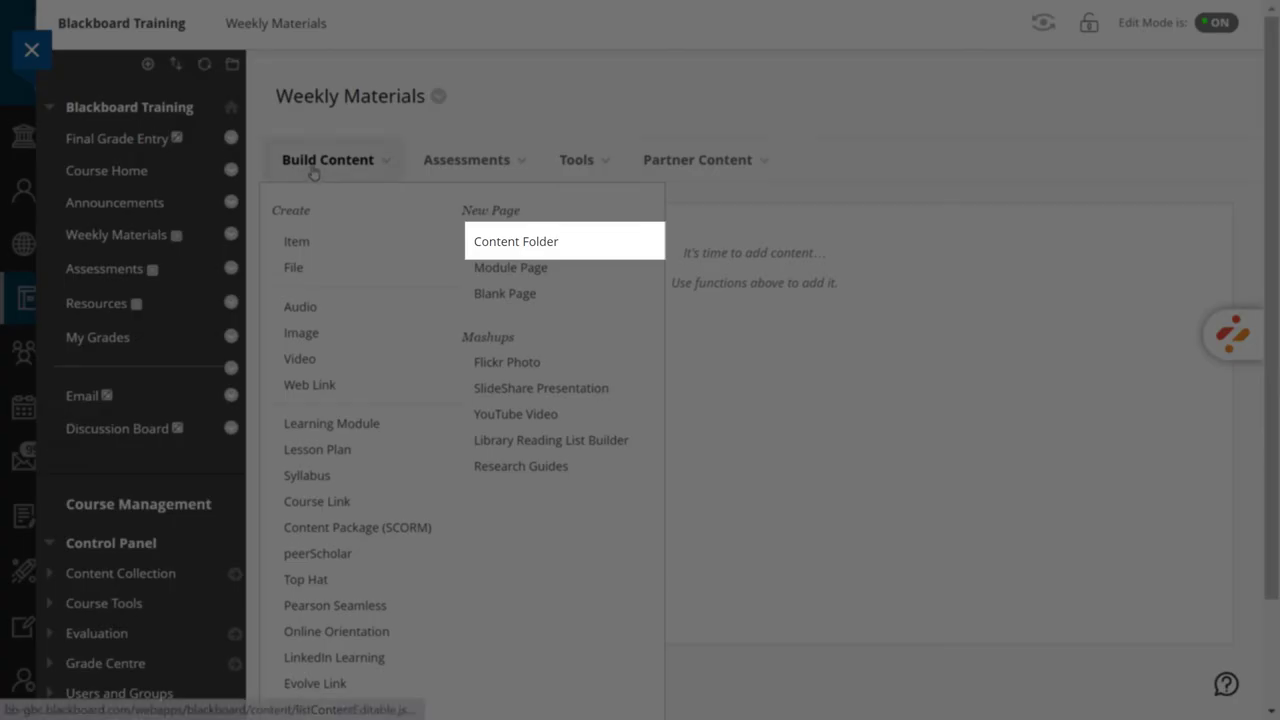
{"action": "left_click", "coordinate": [494, 252]}
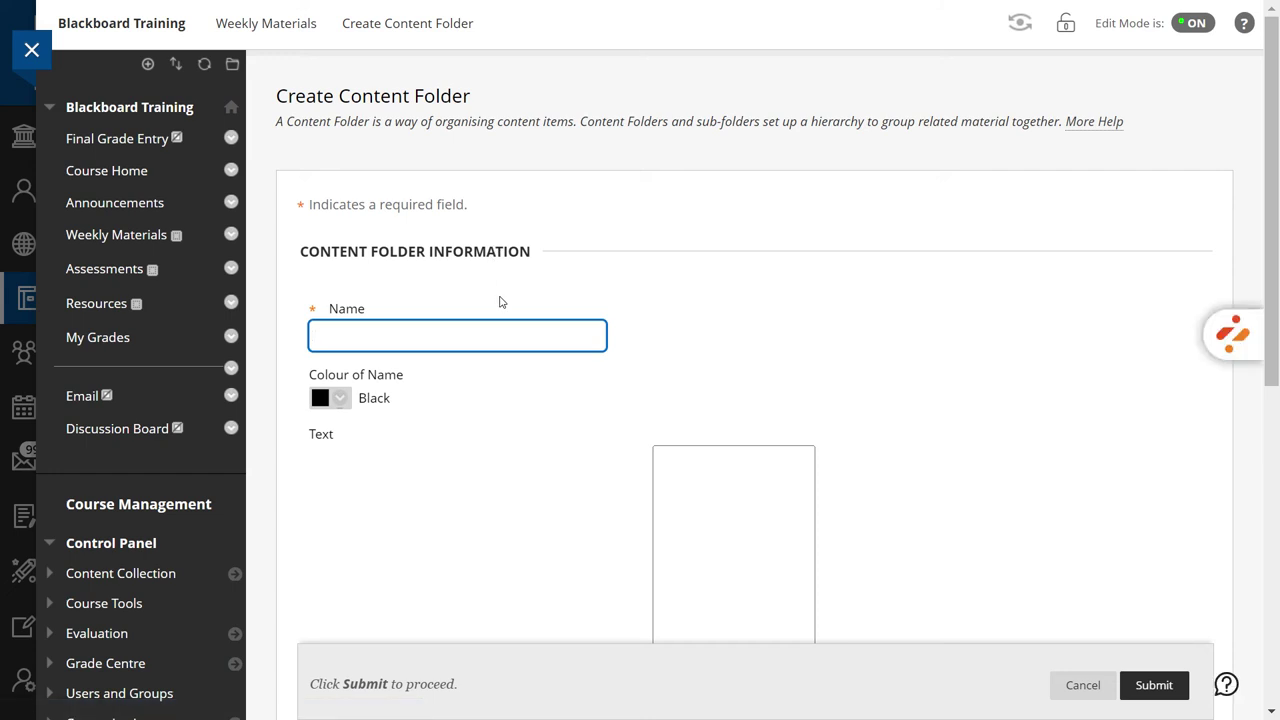
{"action": "type", "text": "Week 2"}
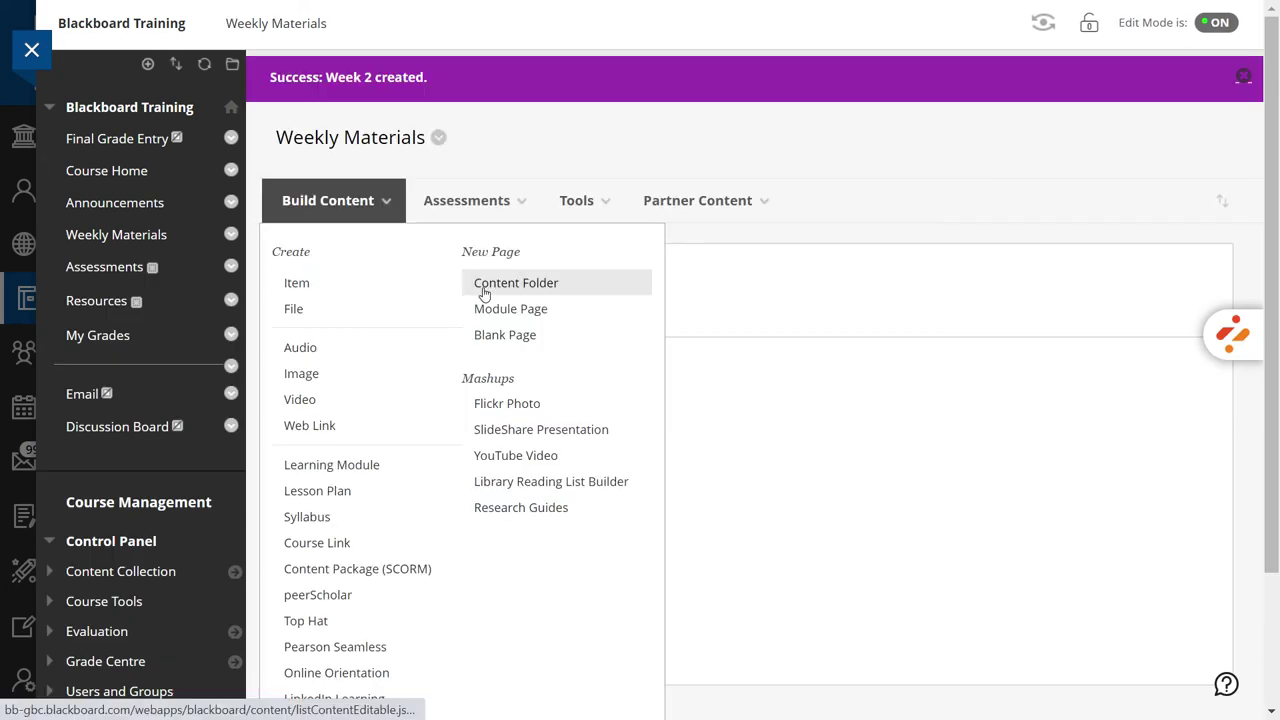
{"action": "left_click", "coordinate": [484, 290]}
{"action": "type", "text": "Week"}
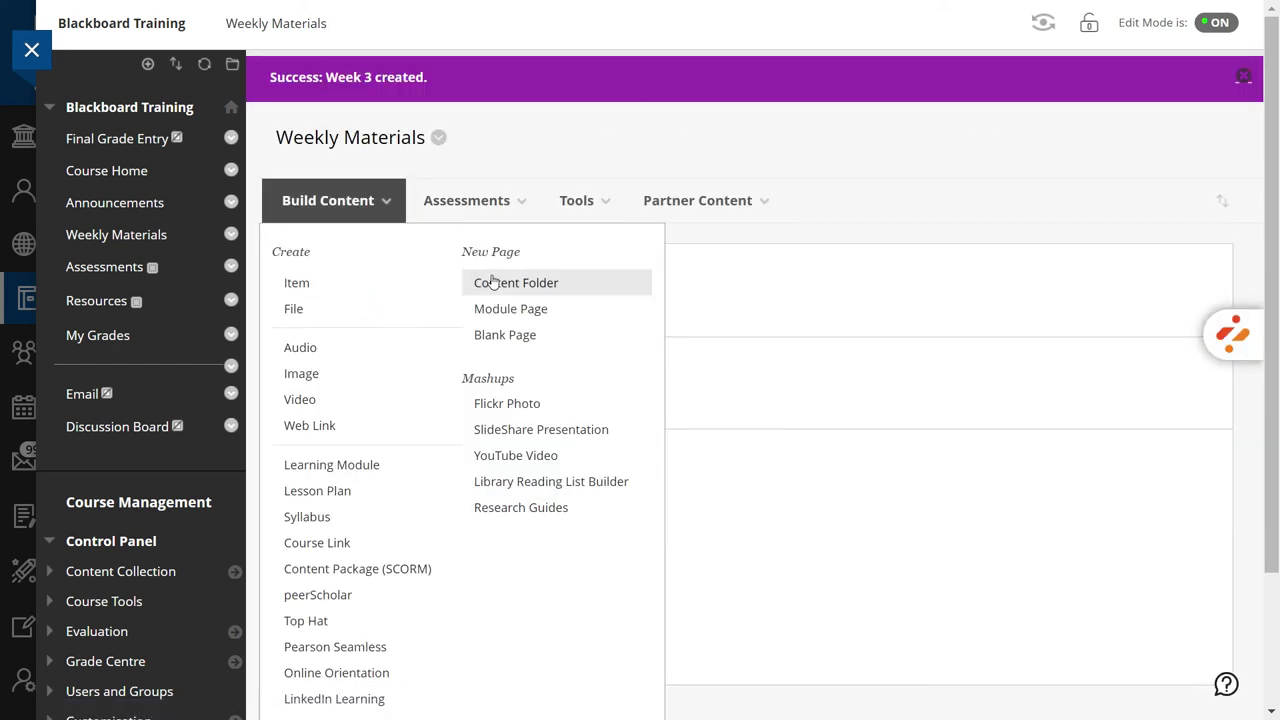
{"action": "left_click", "coordinate": [493, 283]}
{"action": "type", "text": "Week 4"}
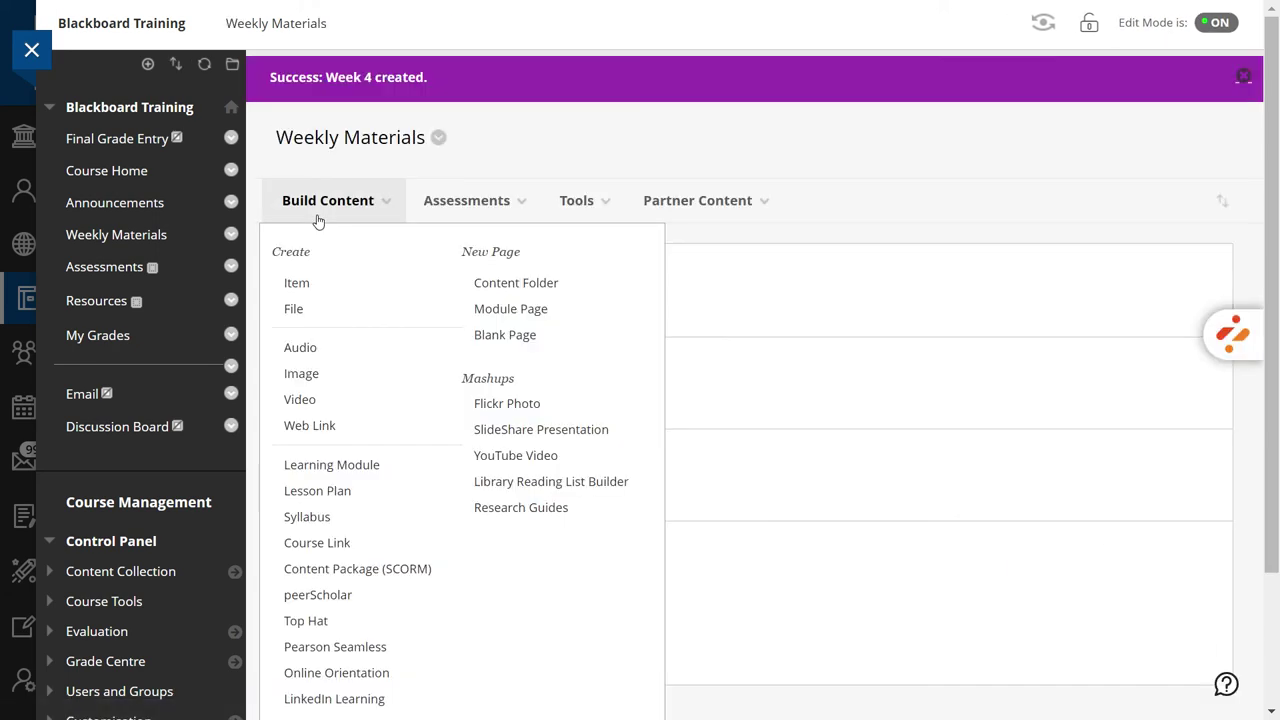
{"action": "left_click", "coordinate": [497, 287]}
{"action": "type", "text": "Week 5"}
{"action": "left_click", "coordinate": [1153, 685]}
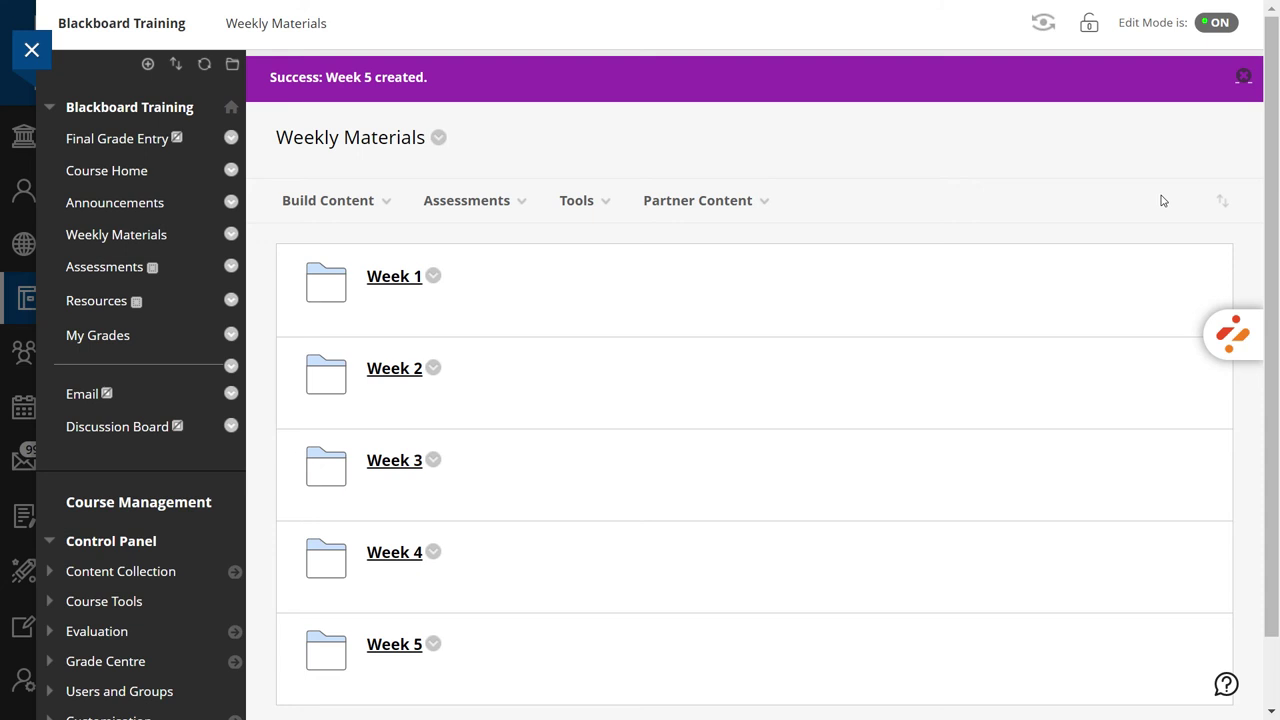
Step: In Week 1, add a file item named 'Slides Week #1' with the slides document attached
{"action": "left_click", "coordinate": [404, 287]}
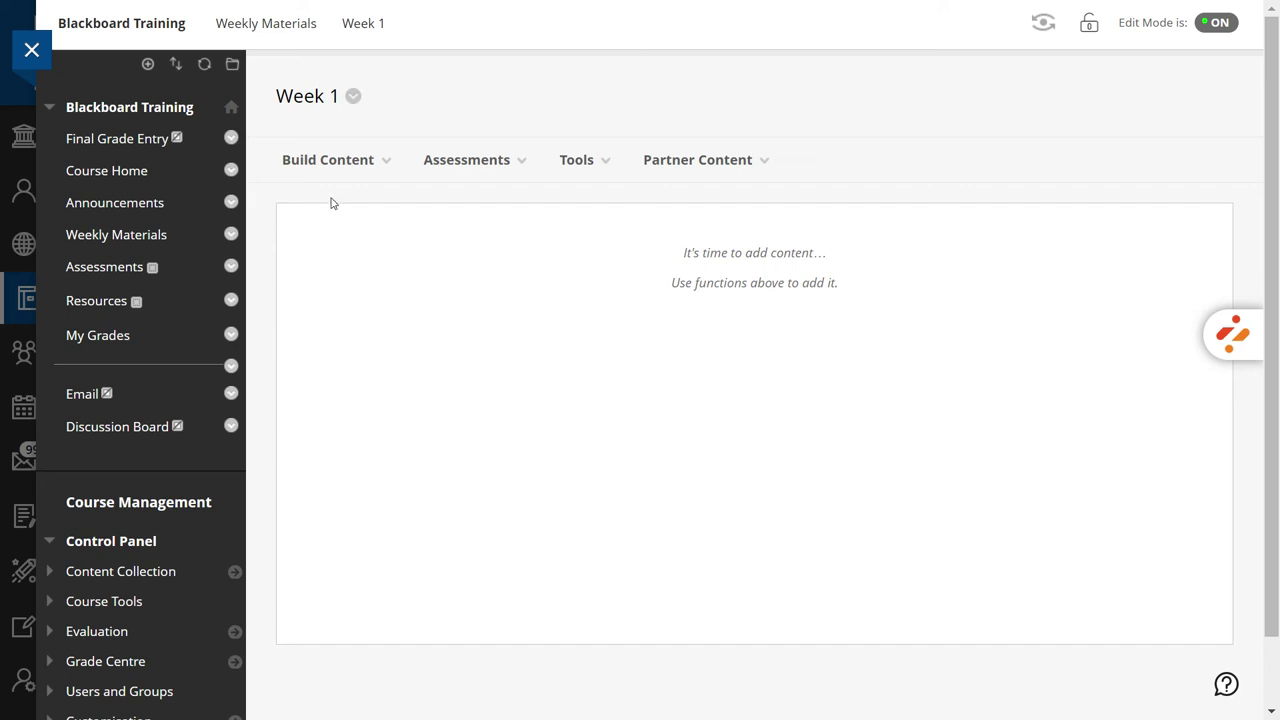
{"action": "left_click", "coordinate": [333, 162]}
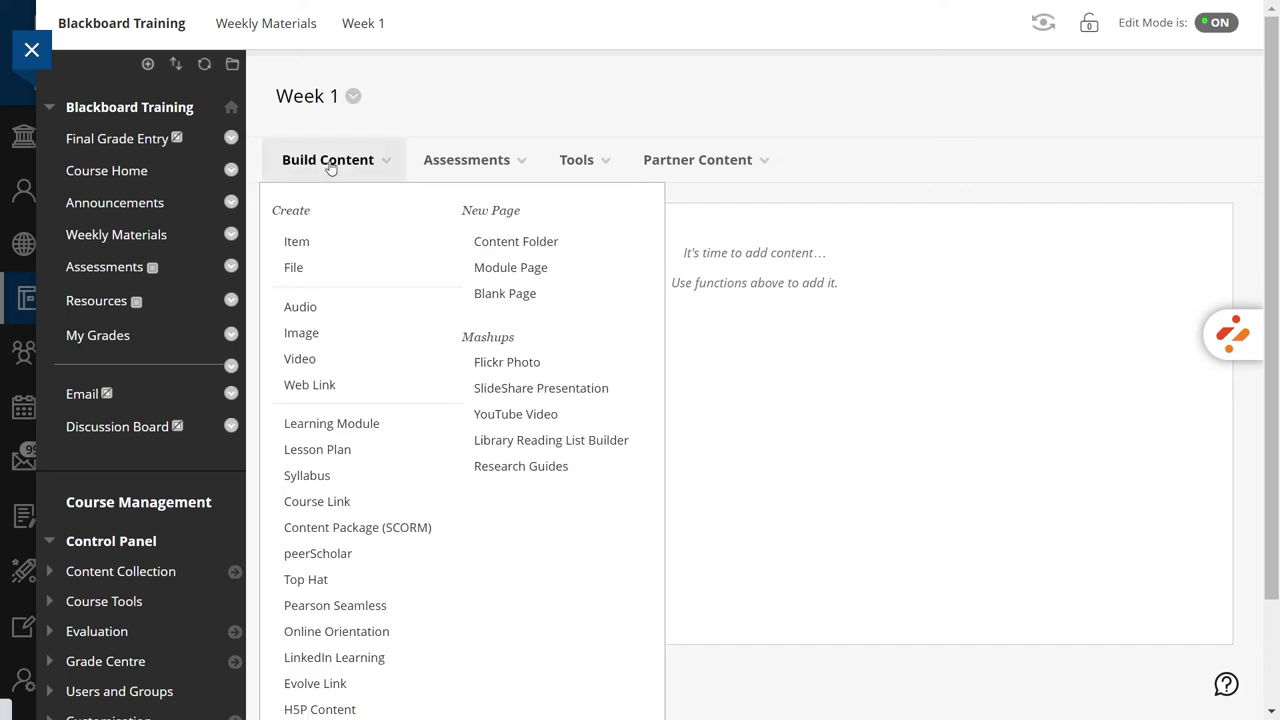
{"action": "left_click", "coordinate": [296, 268]}
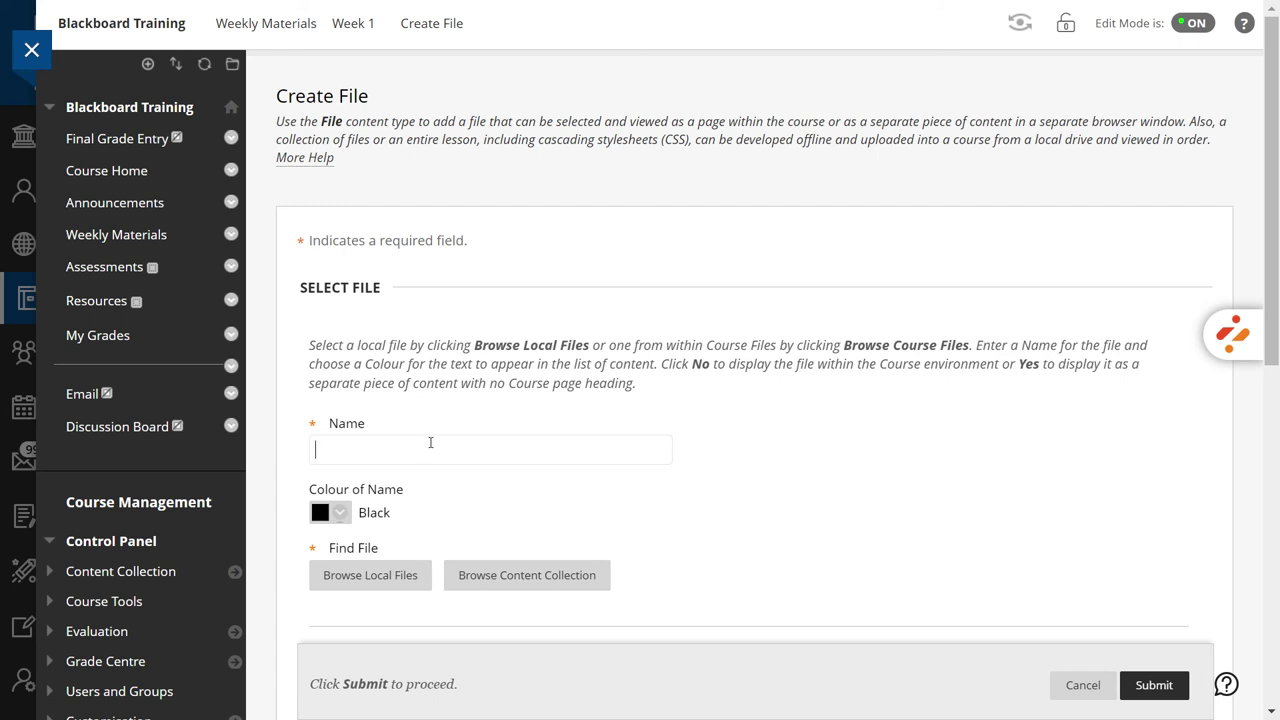
{"action": "left_click", "coordinate": [430, 449]}
{"action": "type", "text": "Slides"}
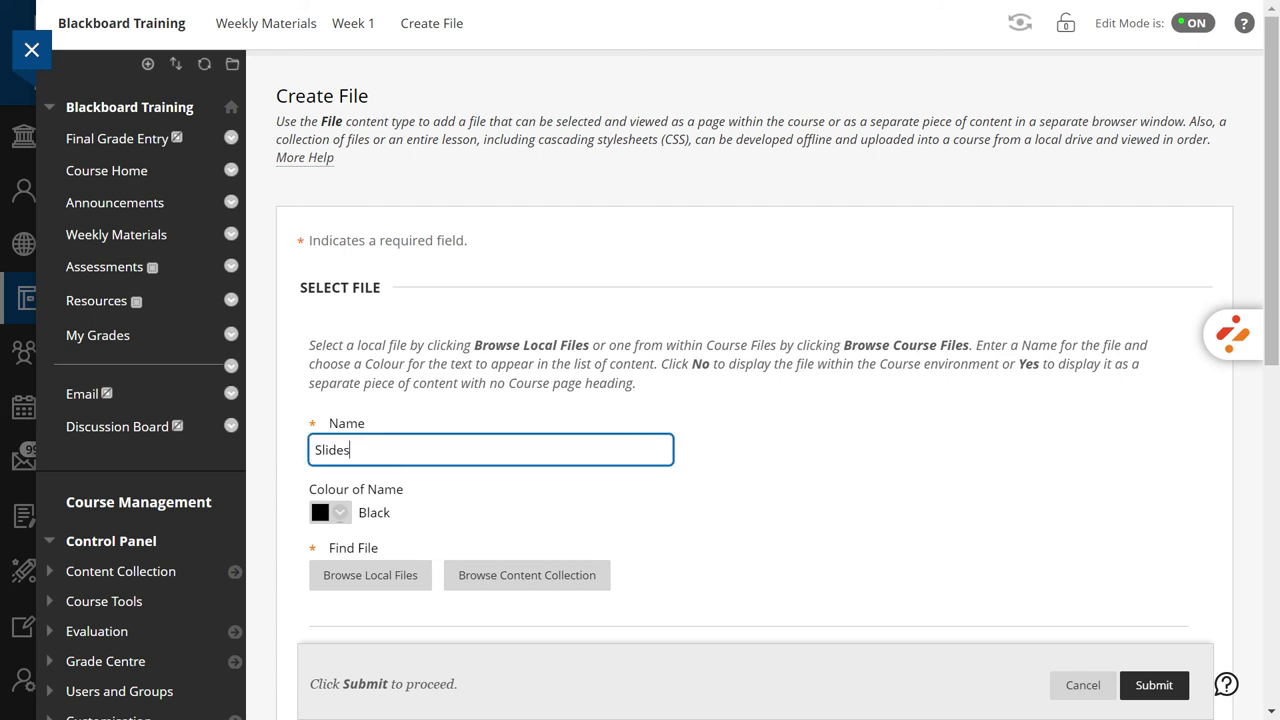
{"action": "key", "text": "Tab"}
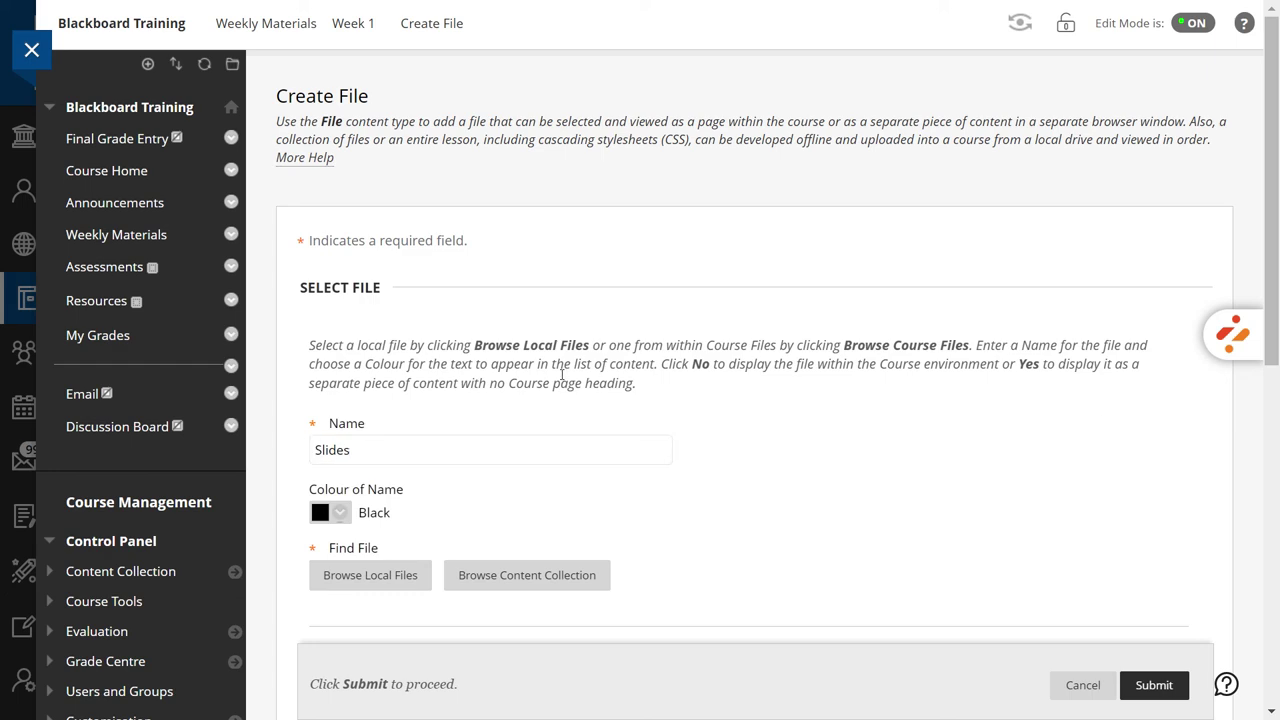
{"action": "type", "text": "Week #1"}
{"action": "scroll", "coordinate": [500, 400], "scroll_direction": "down", "scroll_amount": 1}
{"action": "left_click", "coordinate": [369, 474]}
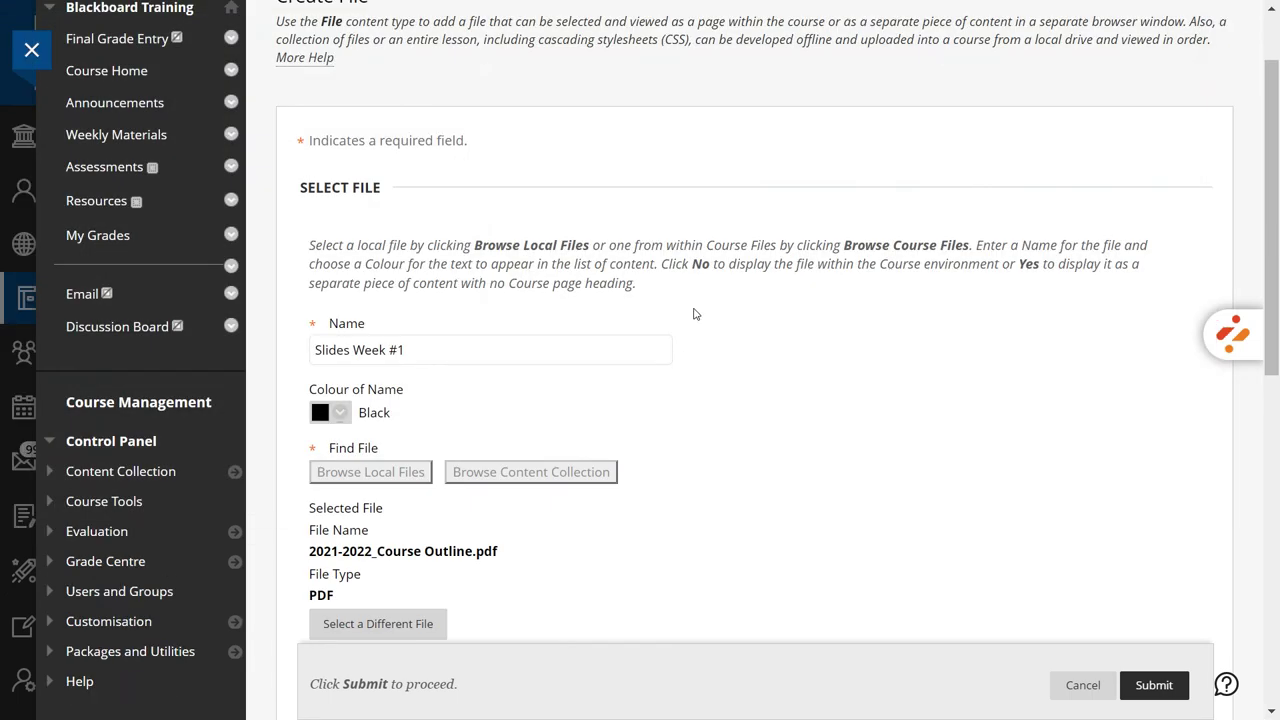
{"action": "scroll", "coordinate": [1150, 690], "scroll_direction": "down", "scroll_amount": 5}
{"action": "left_click", "coordinate": [1153, 685]}
{"action": "left_click", "coordinate": [337, 200]}
{"action": "left_click", "coordinate": [306, 427]}
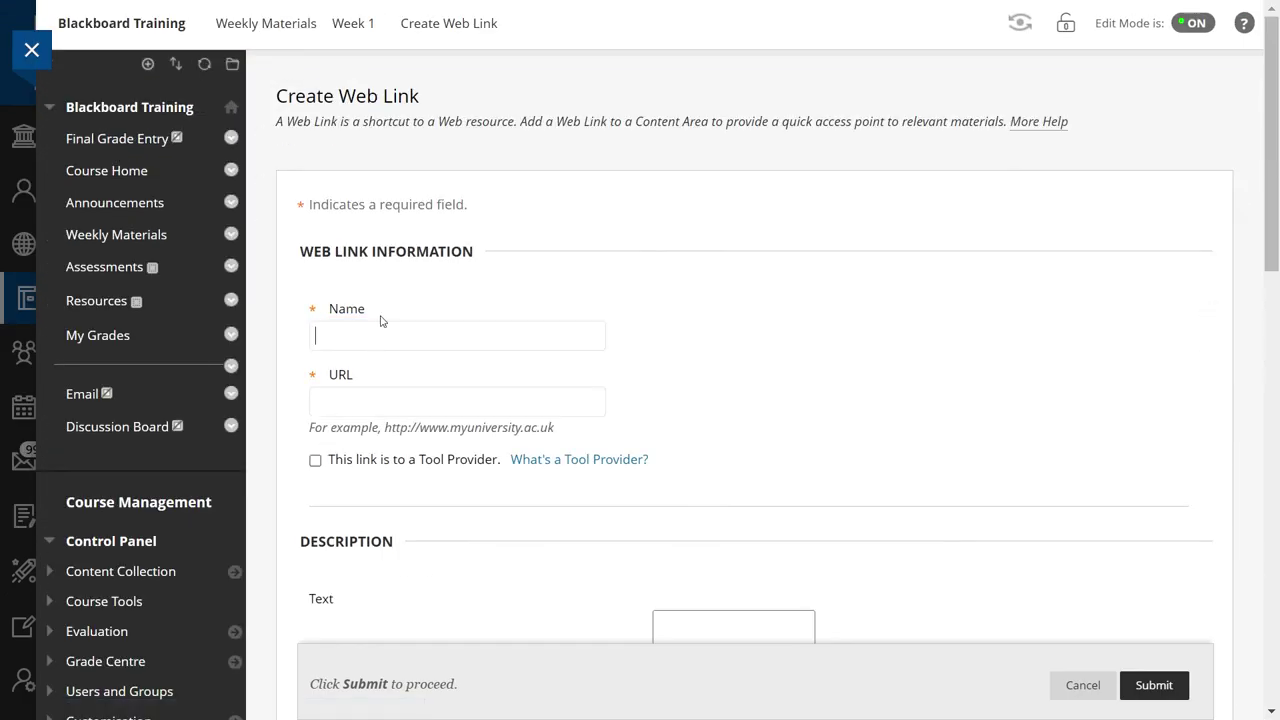
{"action": "left_click", "coordinate": [380, 336]}
{"action": "type", "text": "George Brown"}
{"action": "left_click", "coordinate": [363, 402]}
{"action": "type", "text": "https://www.georgebrown.ca/"}
{"action": "left_click", "coordinate": [1153, 685]}
Step: Embed the Blackboard introduction for instructors video found by searching YouTube for 'intro to blackboard'
{"action": "left_click", "coordinate": [326, 200]}
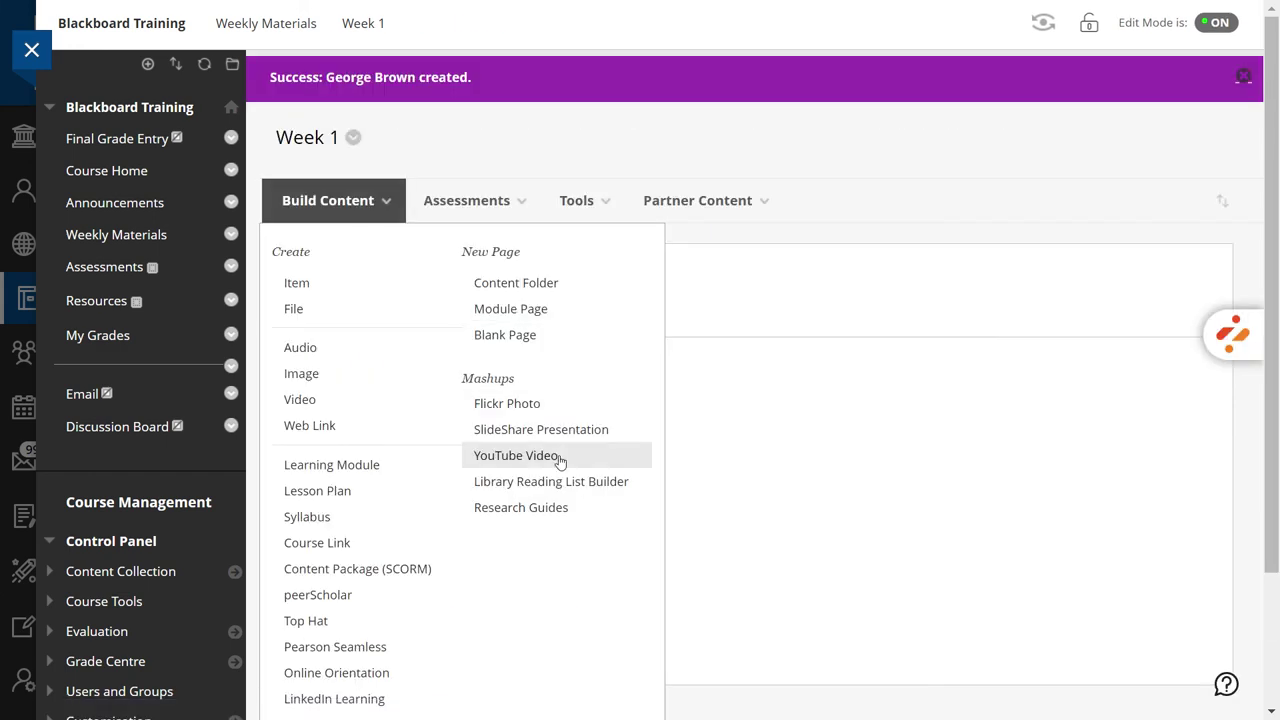
{"action": "left_click", "coordinate": [557, 457]}
{"action": "left_click", "coordinate": [471, 200]}
{"action": "type", "text": "intro to blackboard"}
{"action": "left_click", "coordinate": [907, 195]}
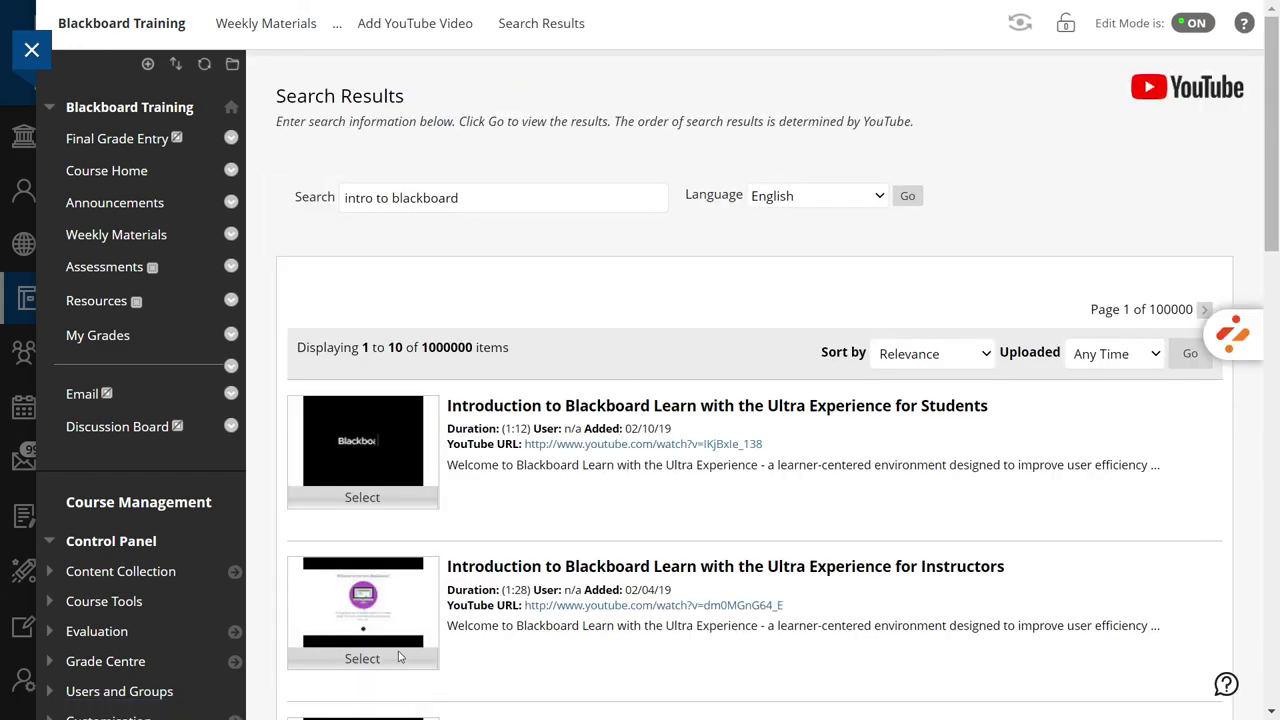
{"action": "left_click", "coordinate": [363, 660]}
{"action": "left_click", "coordinate": [1153, 685]}
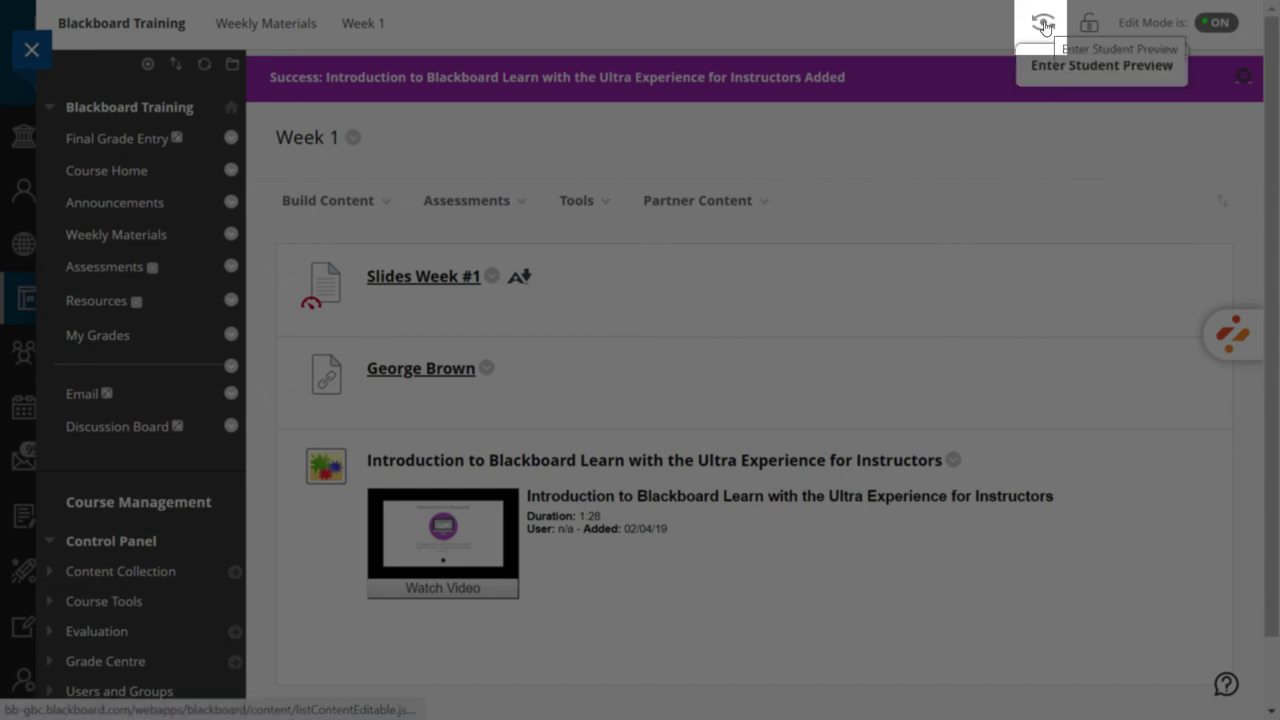
Step: Turn on Enter Student Preview from the top bar to view the course as a student
{"action": "left_click", "coordinate": [1043, 25]}
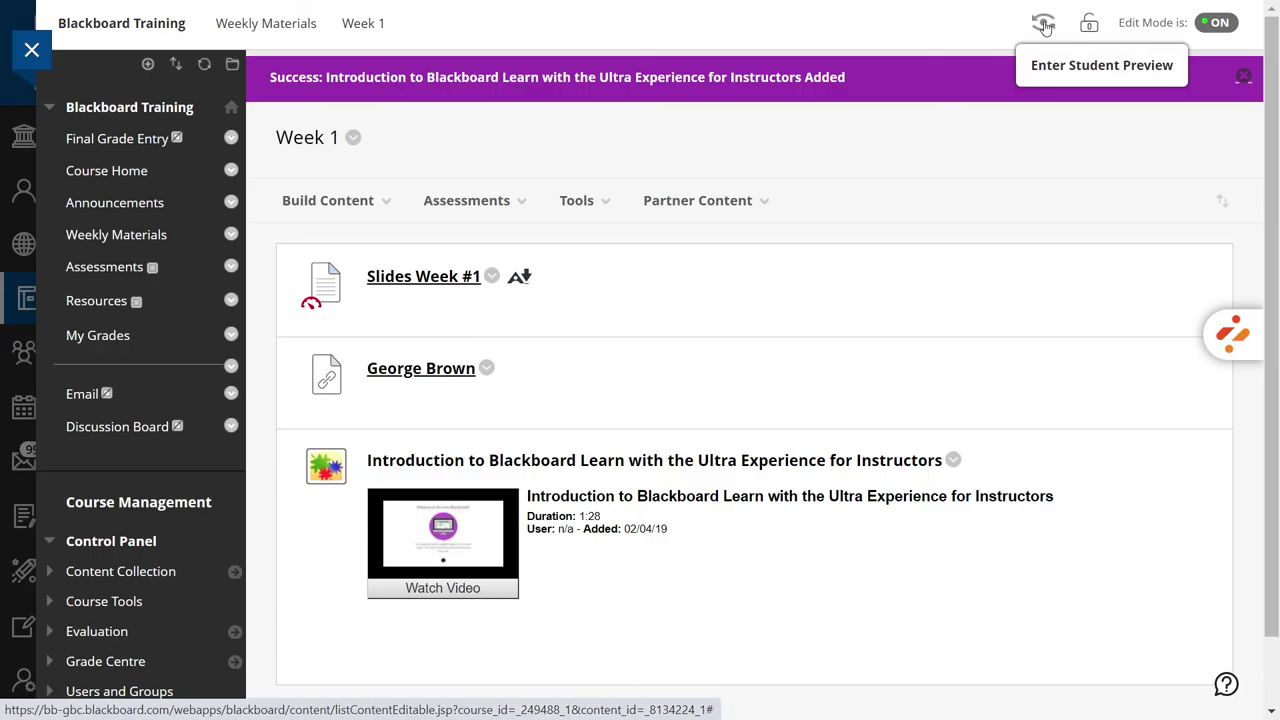